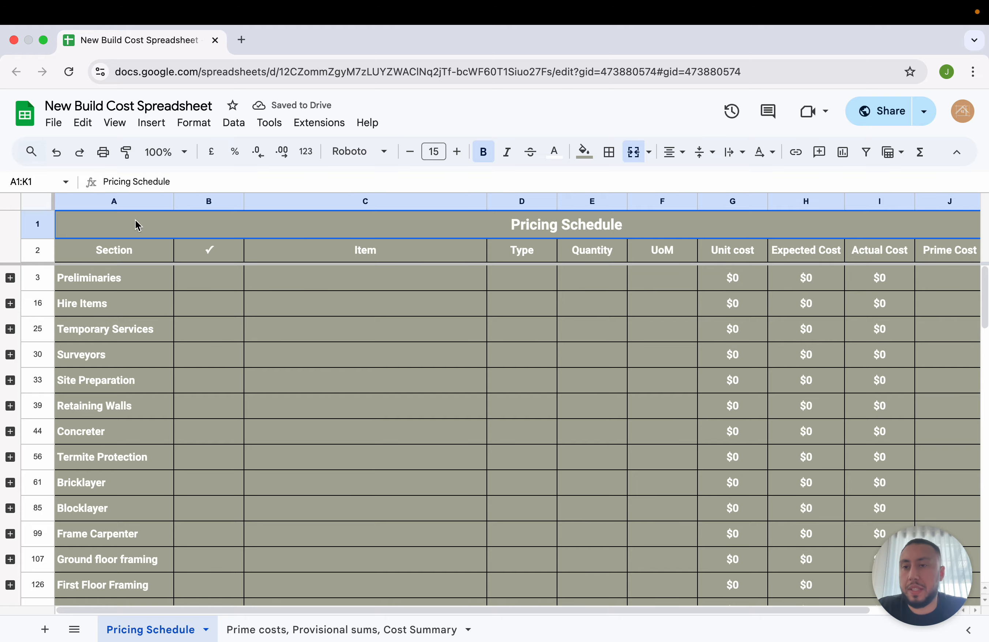
# Step: Make a copy of the spreadsheet named "Pro Built Homes New Build Cost Spreadsheet"
pyautogui.click(54, 122)
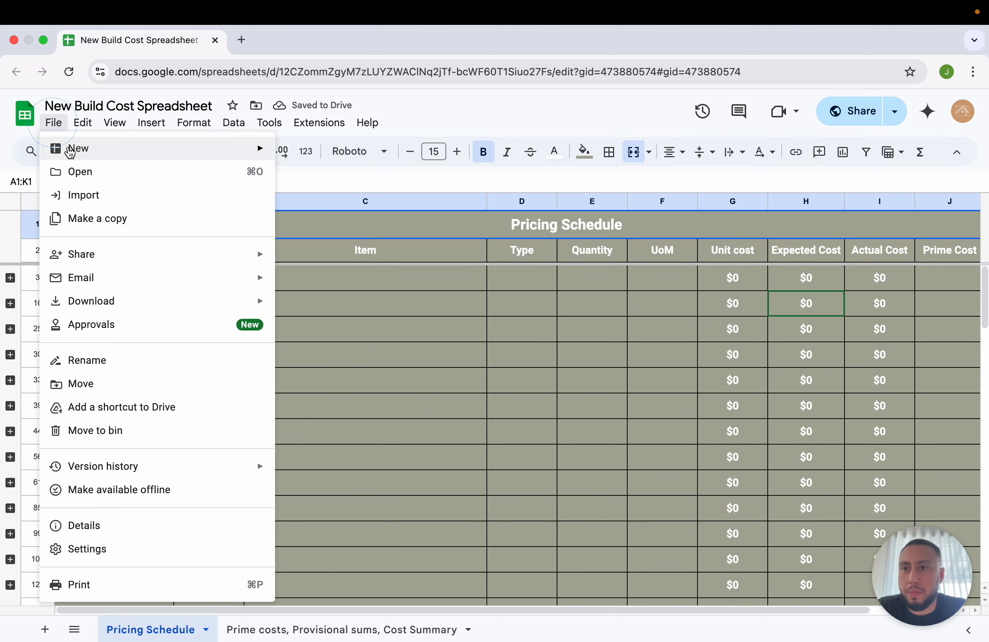
pyautogui.click(112, 226)
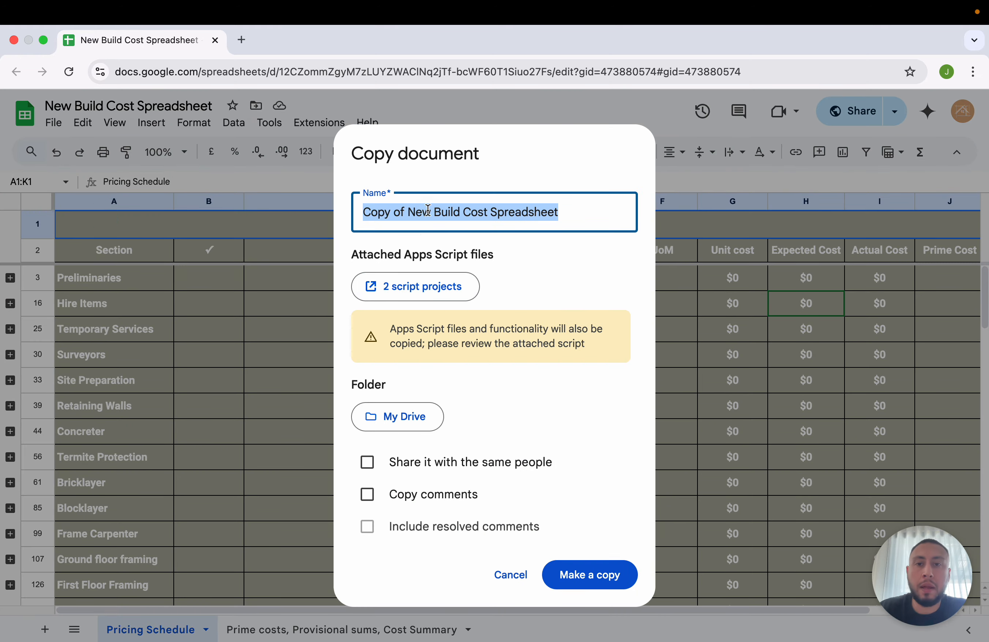
pyautogui.moveTo(407, 213); pyautogui.dragTo(360, 217)
pyautogui.write('Pro Built Home')
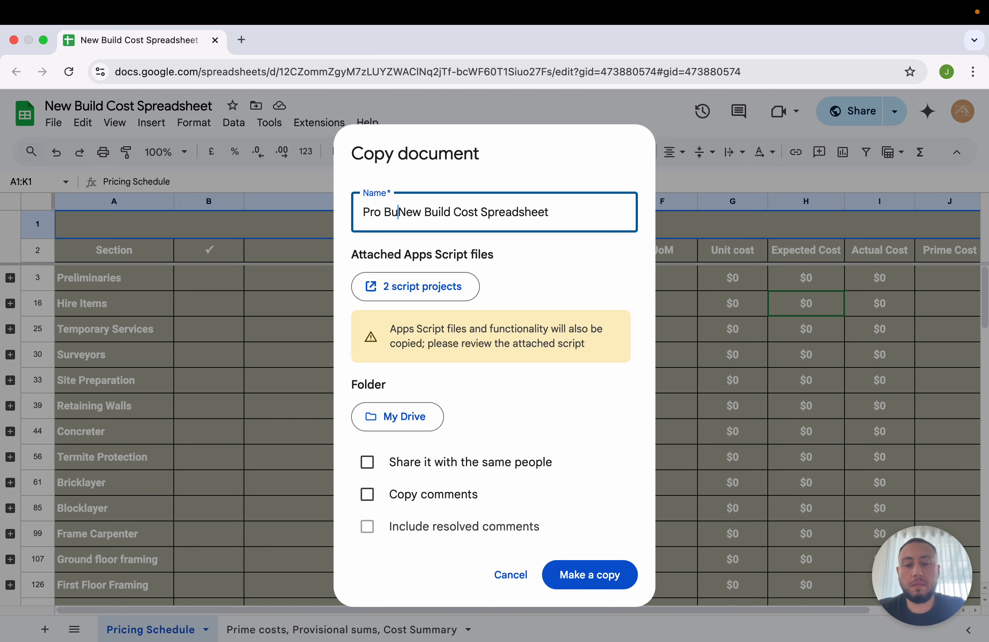
pyautogui.write('s')
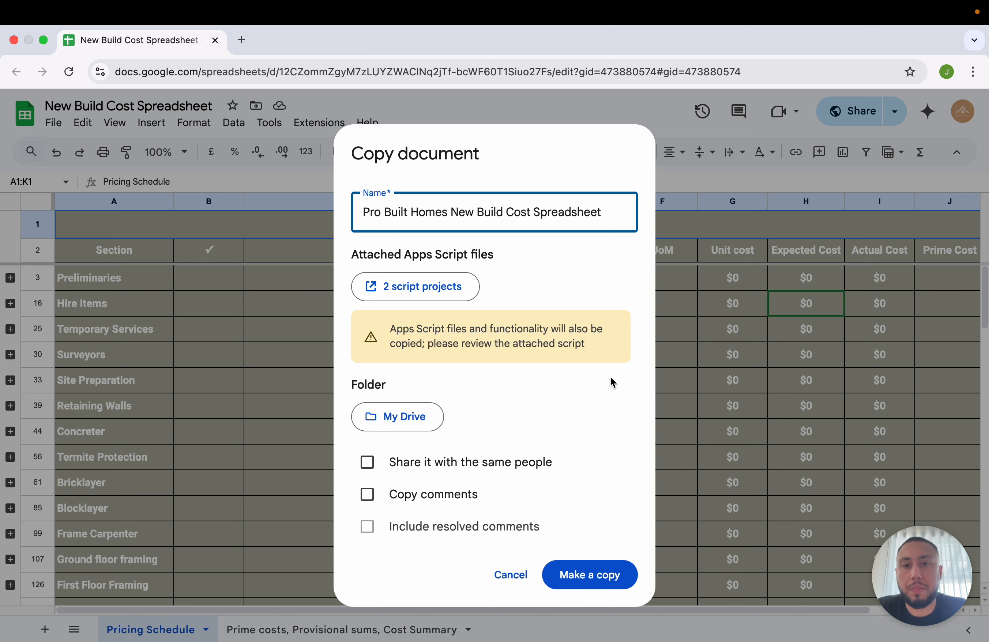
pyautogui.click(583, 581)
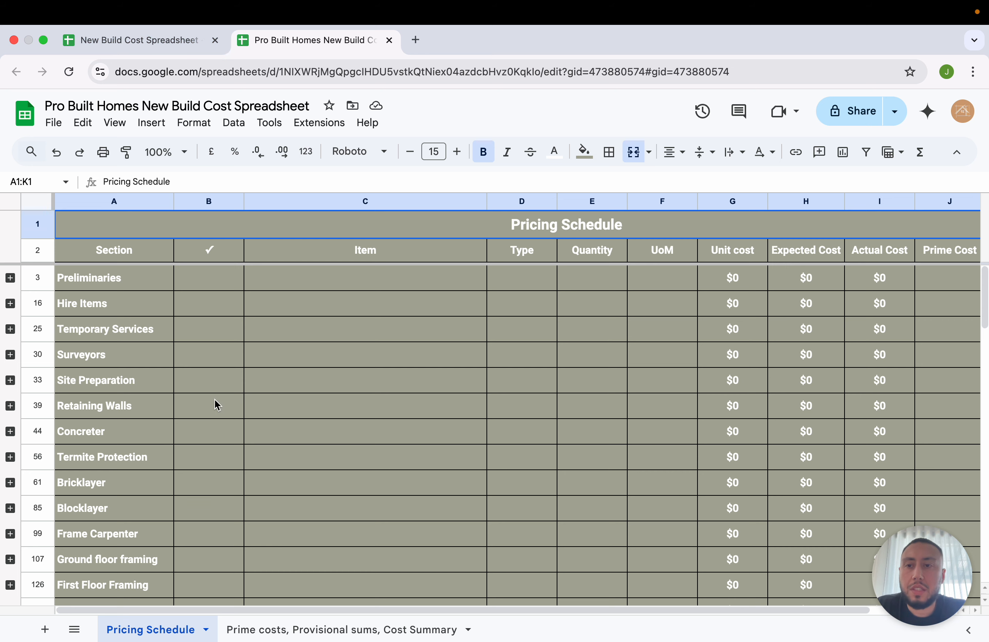
# Step: Expand the Preliminaries section to view its items, and collapse it again
pyautogui.click(9, 277)
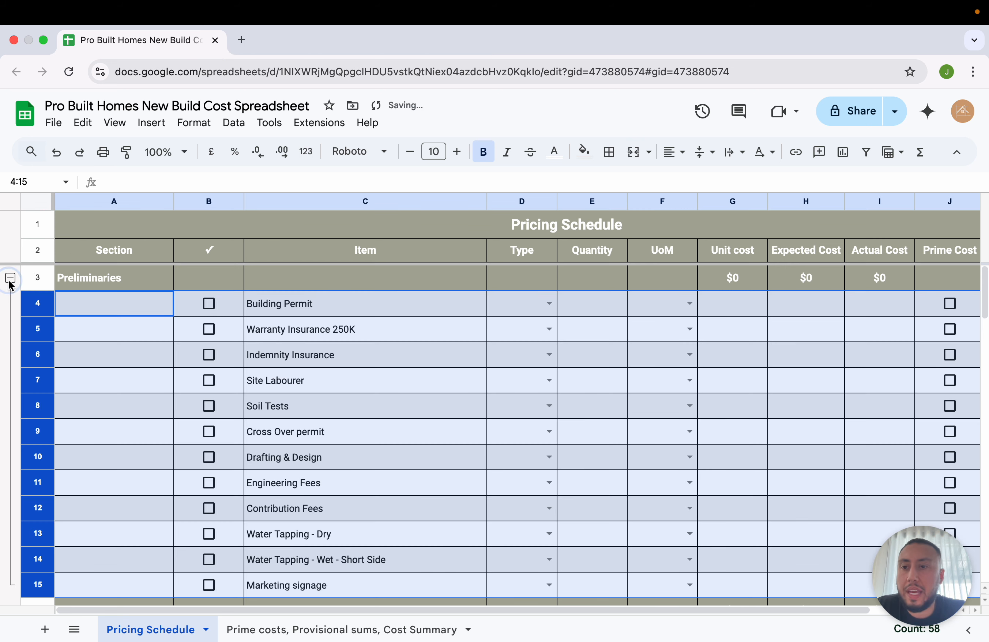
pyautogui.click(10, 279)
pyautogui.click(10, 278)
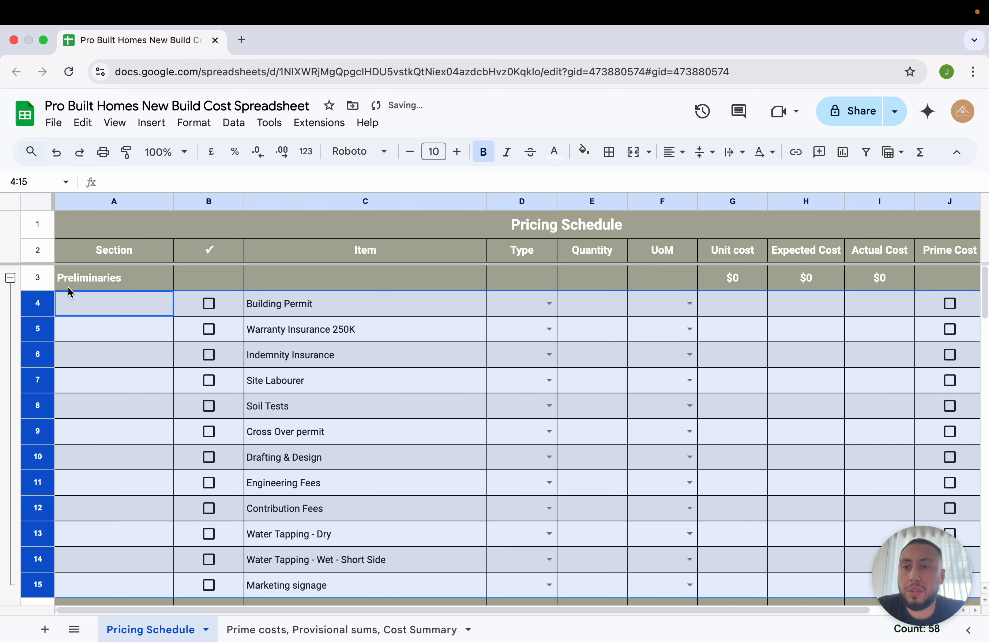
pyautogui.click(10, 278)
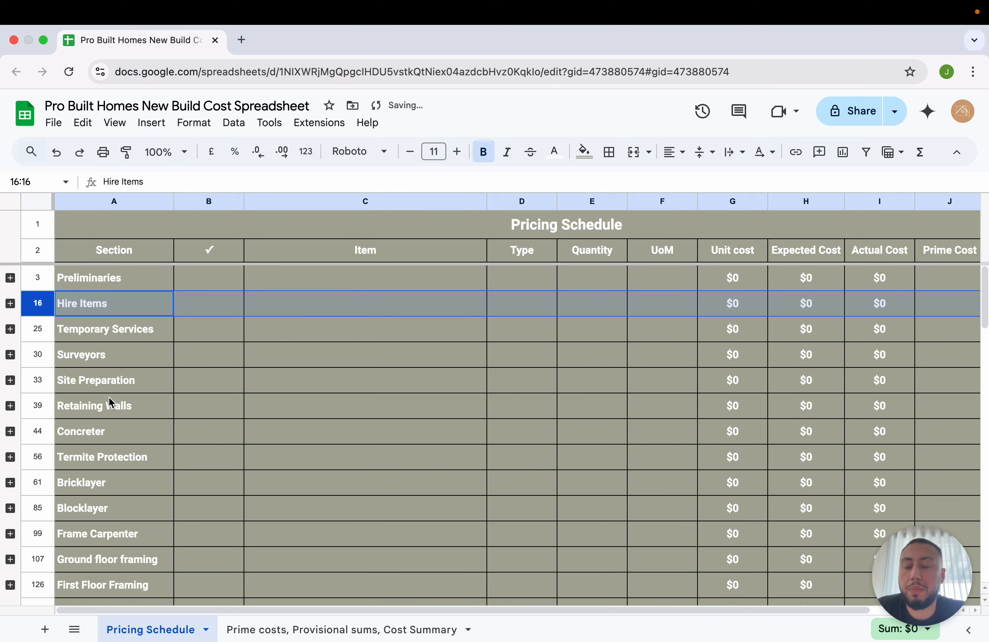
# Step: Collapse the open Tiler and Fixing Carpentry sections in the pricing schedule
pyautogui.scroll(-10, 110, 402)
pyautogui.scroll(-3, 110, 400)
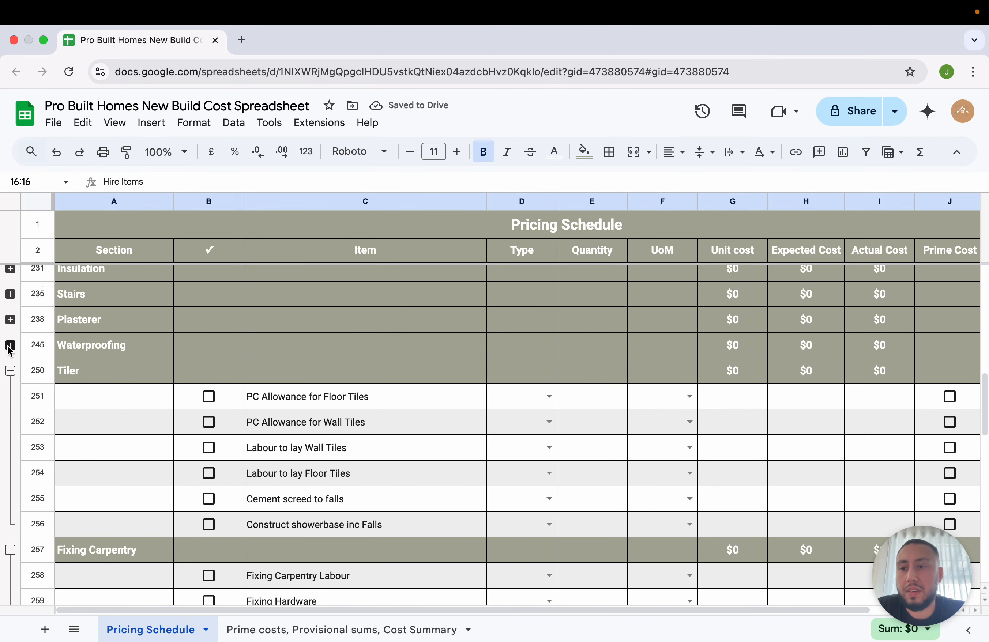
pyautogui.click(10, 371)
pyautogui.scroll(-2, 96, 407)
pyautogui.click(10, 342)
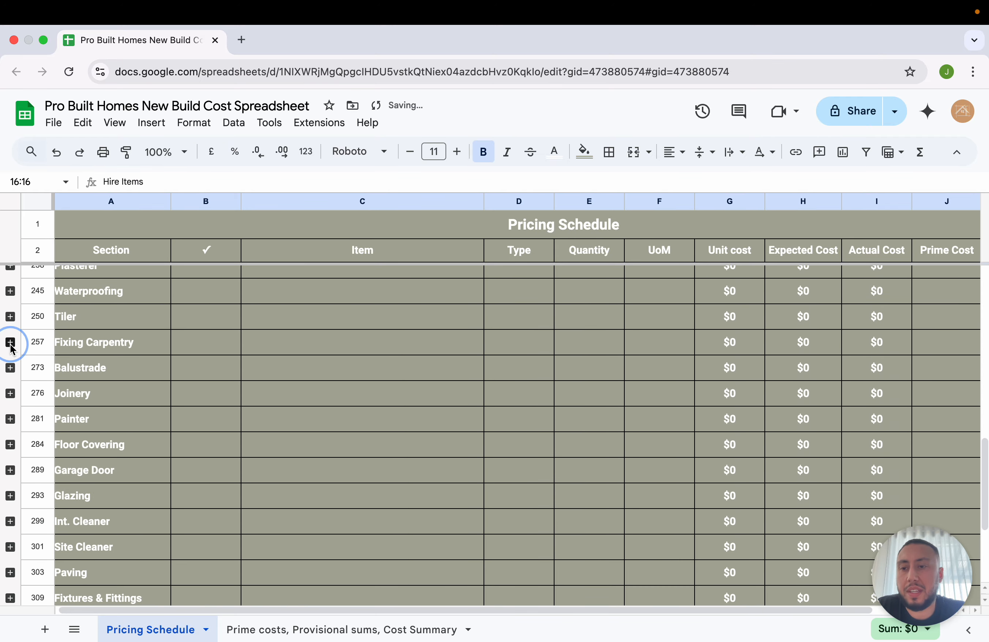
pyautogui.scroll(-5, 83, 388)
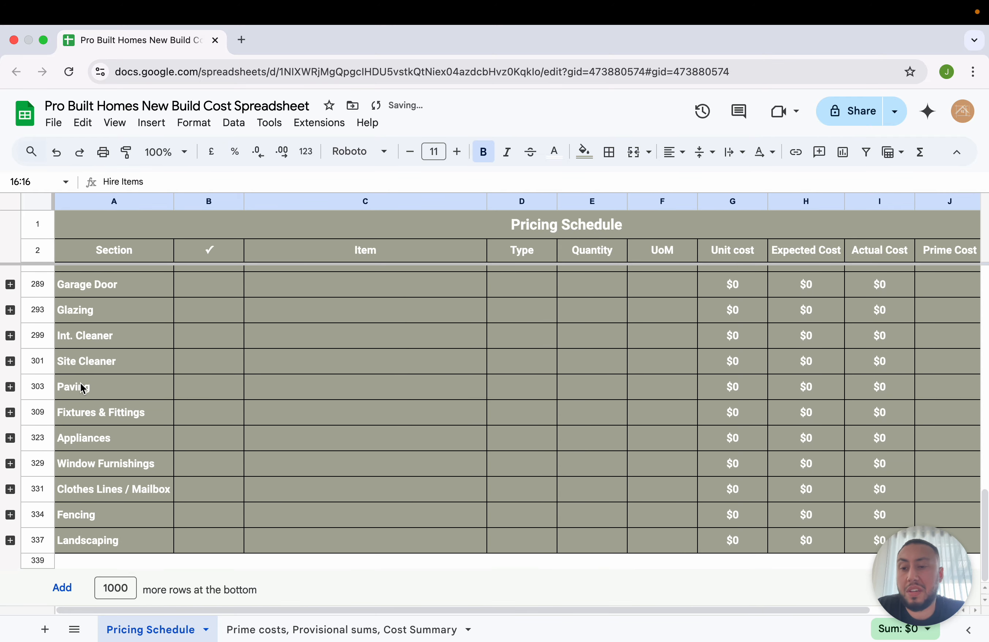
# Step: Expand the Landscaping section to view its item, collapse it, and return to the start of the schedule
pyautogui.click(10, 541)
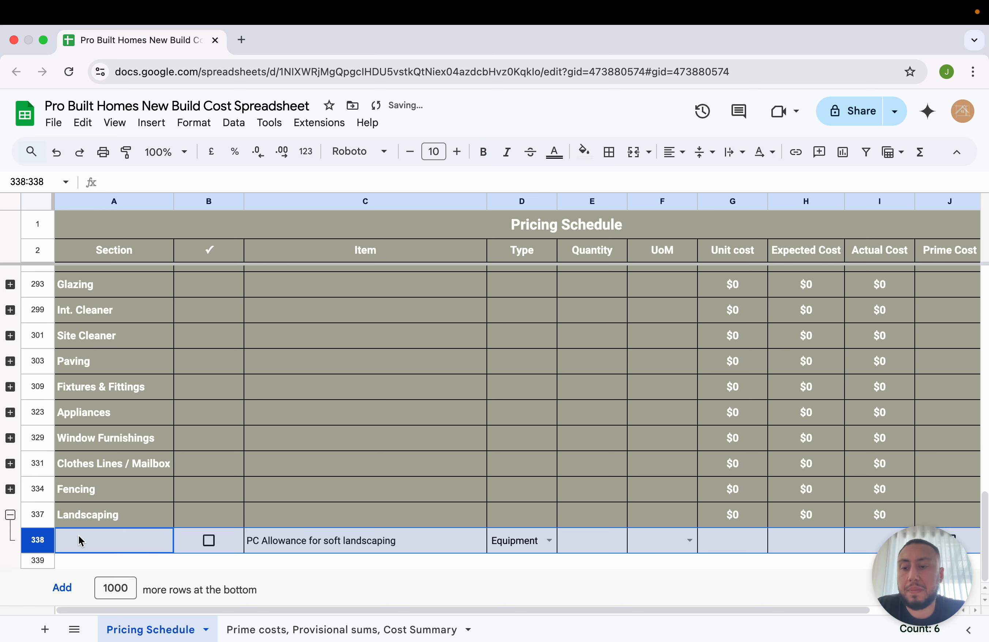
pyautogui.click(12, 517)
pyautogui.scroll(5, 157, 508)
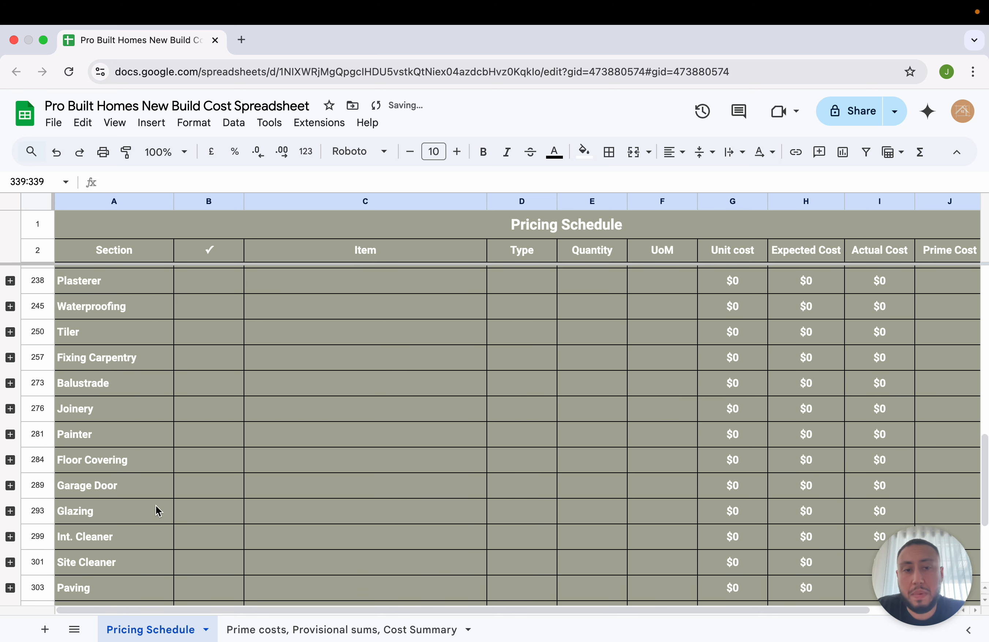
pyautogui.scroll(10, 158, 510)
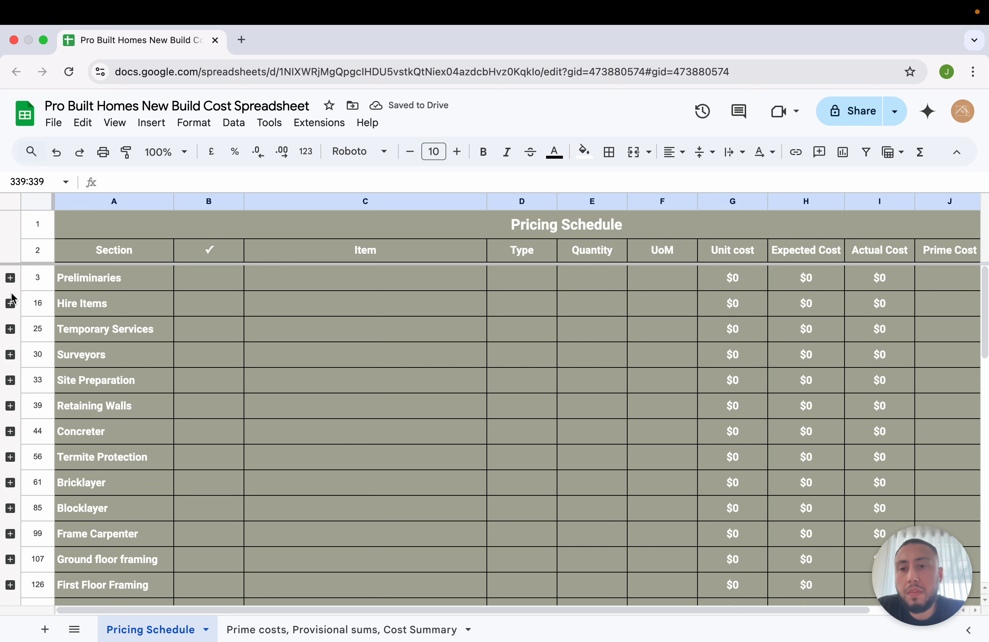
# Step: Expand the Preliminaries section and select its Building Permit item
pyautogui.click(10, 277)
pyautogui.click(300, 312)
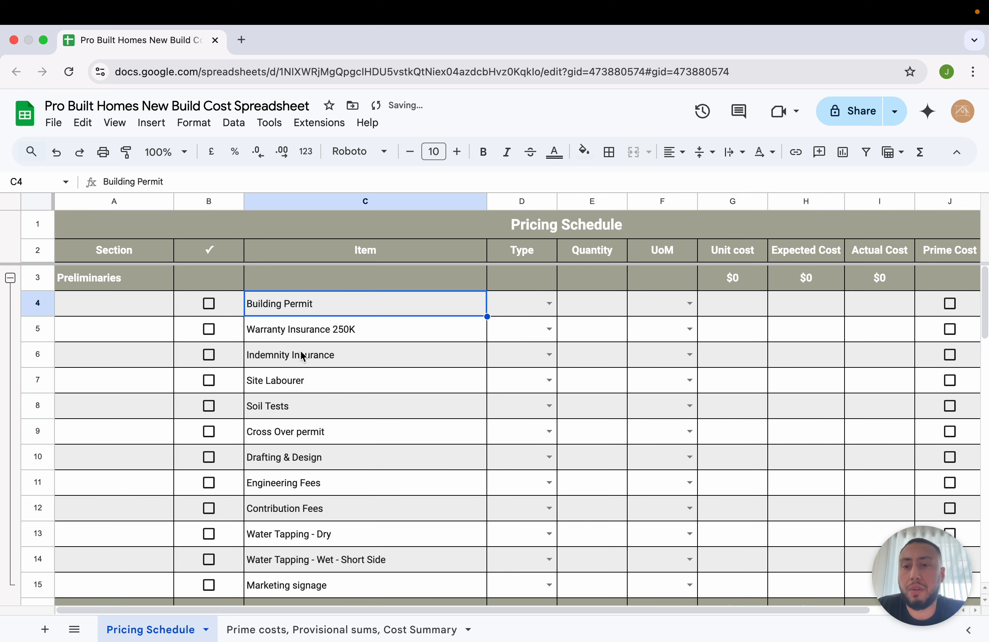
pyautogui.click(317, 355)
pyautogui.click(331, 330)
pyautogui.click(353, 306)
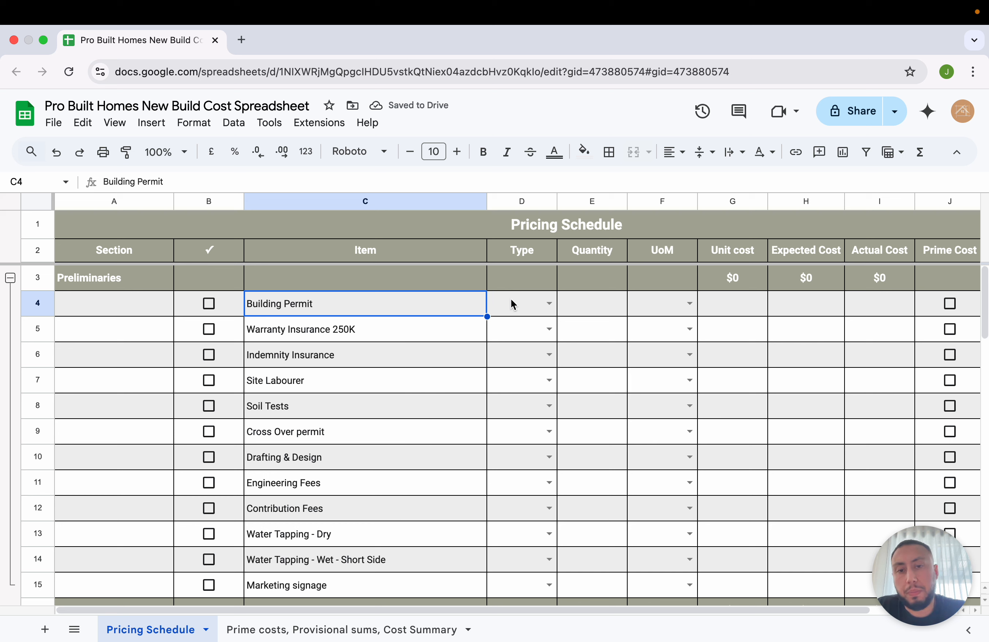
# Step: Fill in the Building Permit row with type Material, quantity 1, UoM Ea and unit cost 15000, and check its expected cost
pyautogui.click(549, 300)
pyautogui.click(522, 330)
pyautogui.click(578, 311)
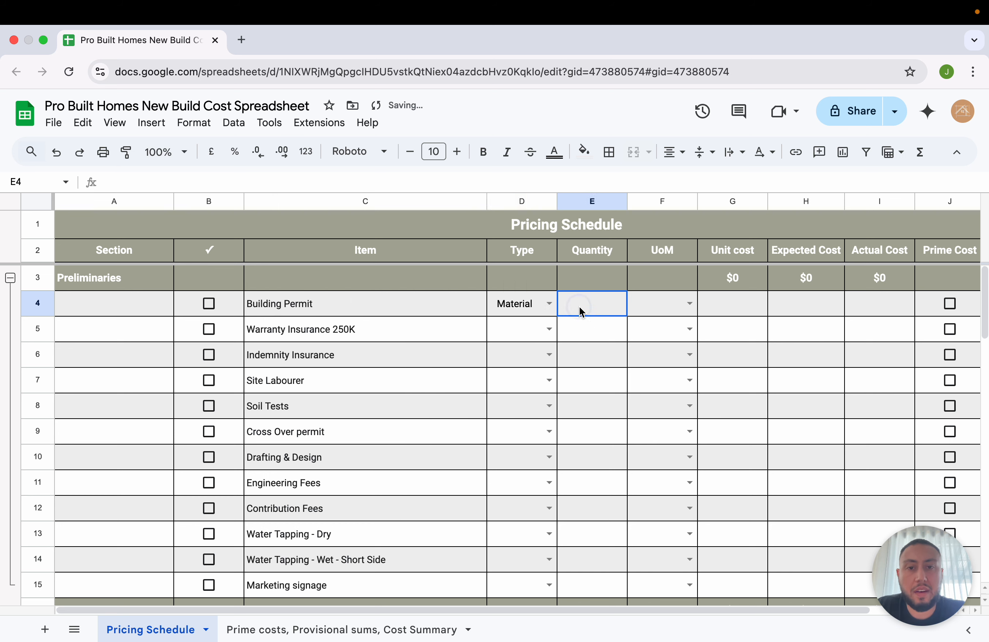
pyautogui.write('1')
pyautogui.click(689, 303)
pyautogui.click(660, 331)
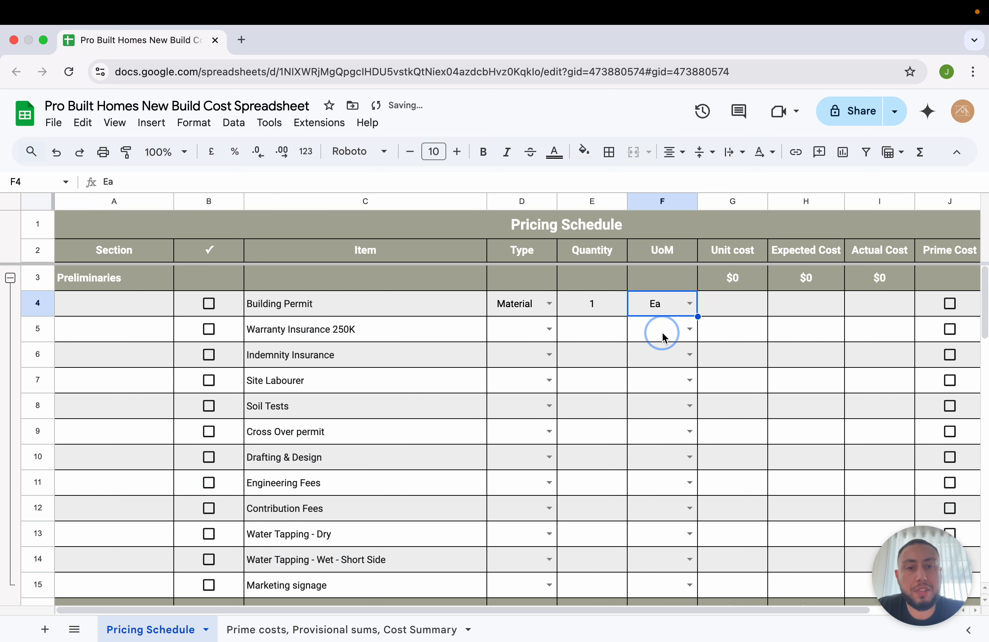
pyautogui.click(741, 301)
pyautogui.write('15,00')
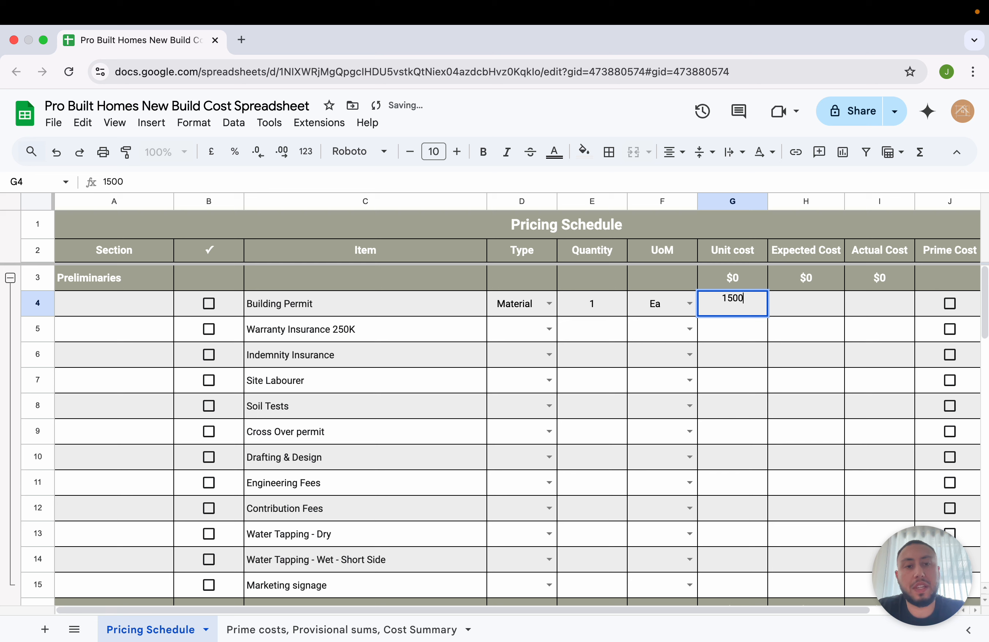
pyautogui.write('0')
pyautogui.press('Return')
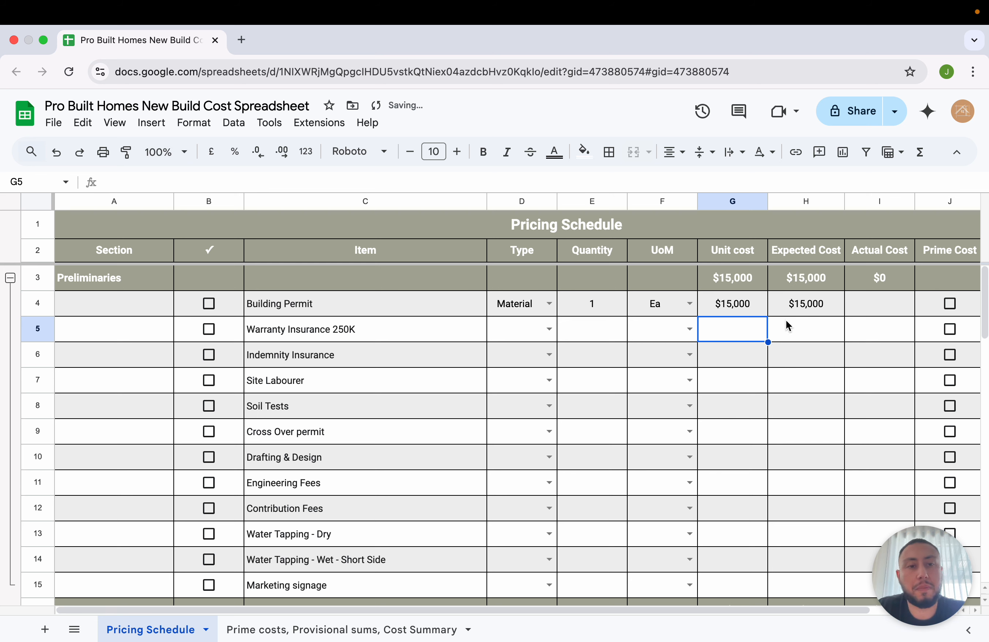
pyautogui.click(823, 306)
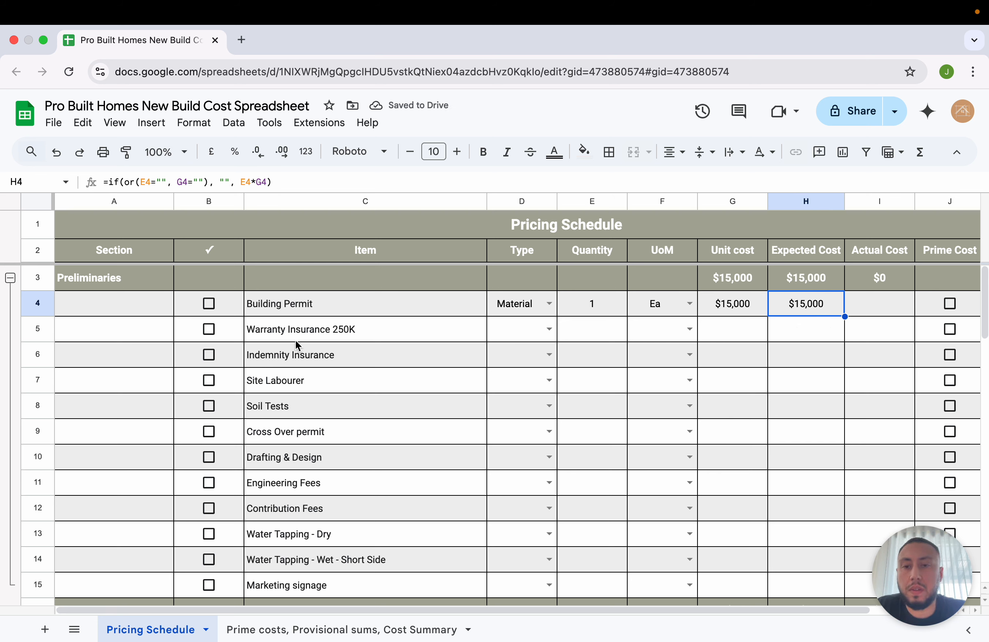
# Step: Fill in the Warranty Insurance 250K row with type Material, quantity 2, UoM Ea and unit cost 7500
pyautogui.click(544, 326)
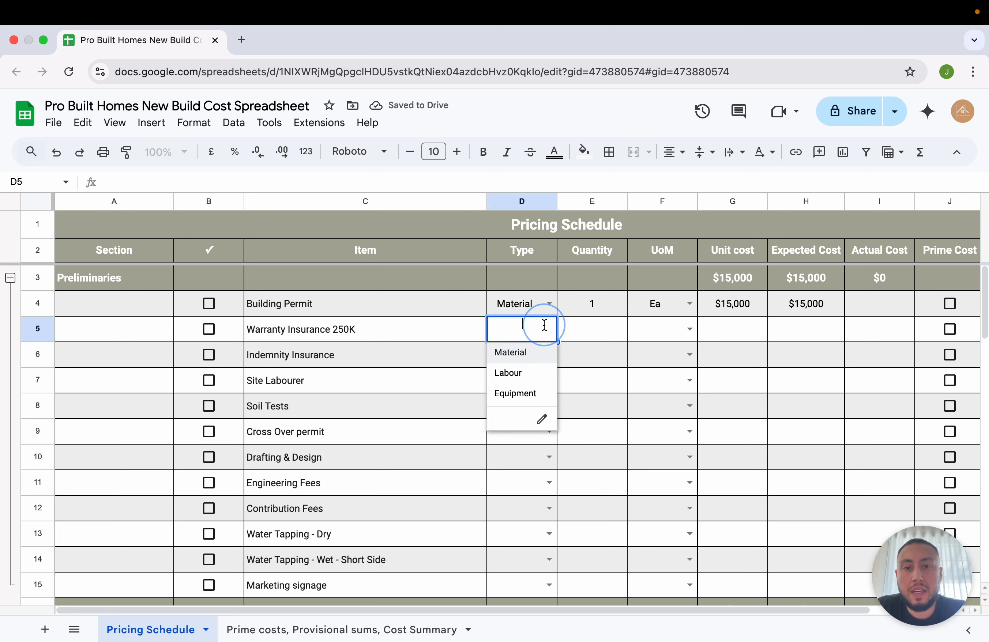
pyautogui.click(512, 353)
pyautogui.click(587, 327)
pyautogui.write('2')
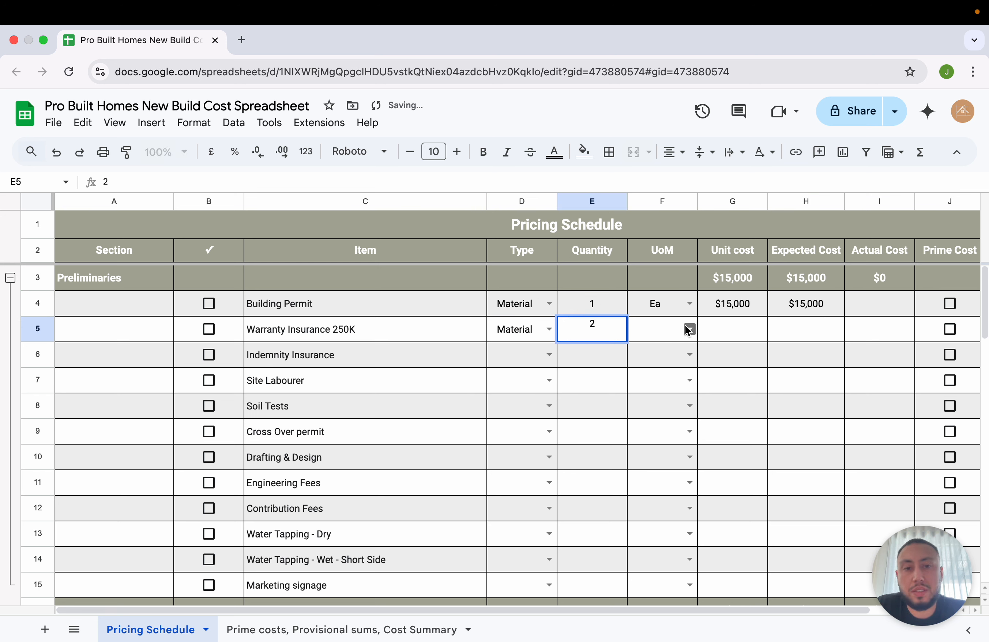
pyautogui.click(688, 329)
pyautogui.click(653, 352)
pyautogui.click(731, 321)
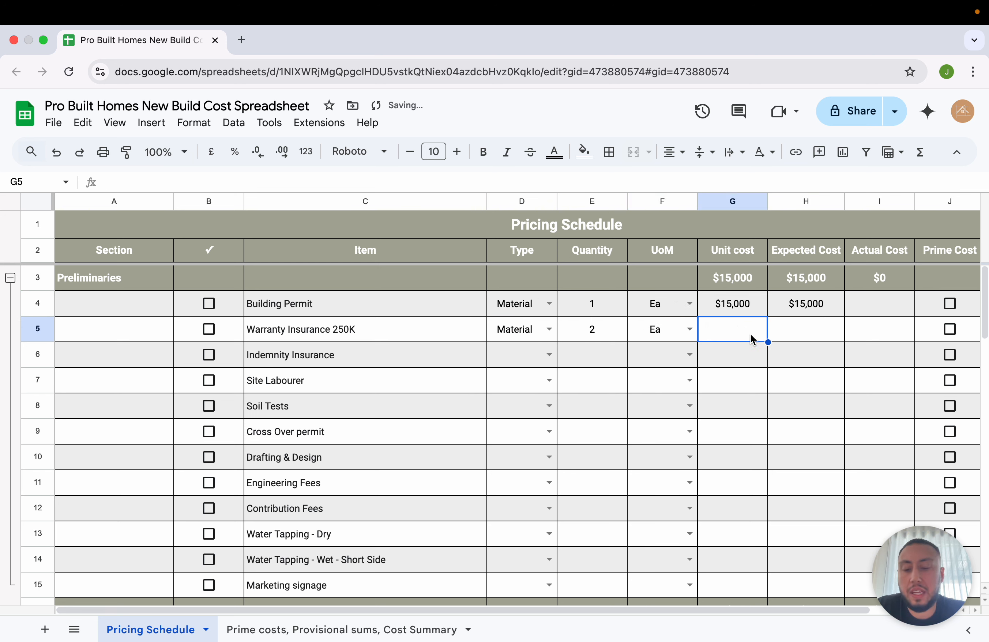
pyautogui.write('7500')
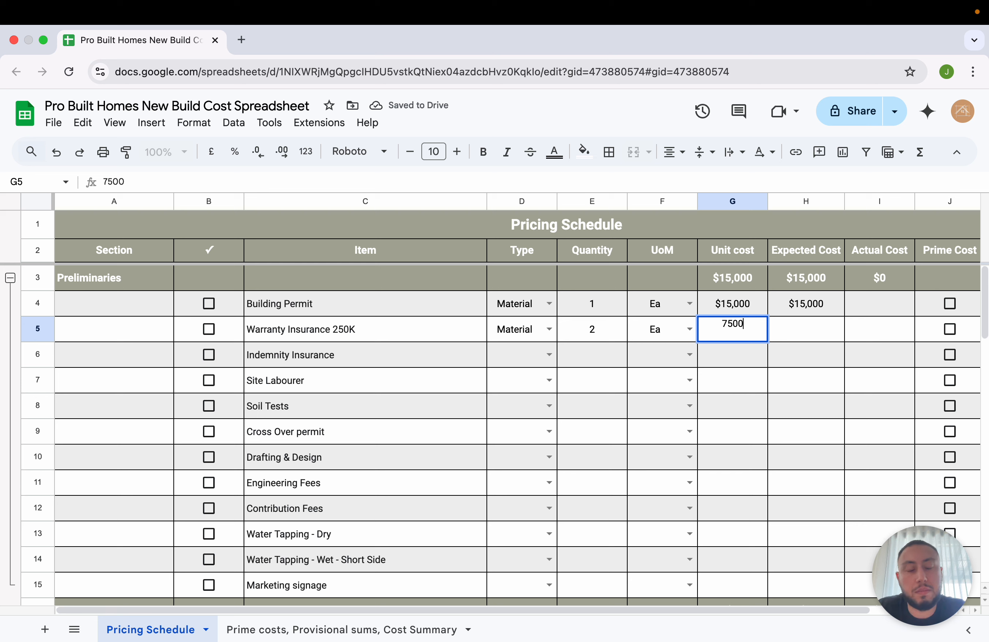
pyautogui.press('Return')
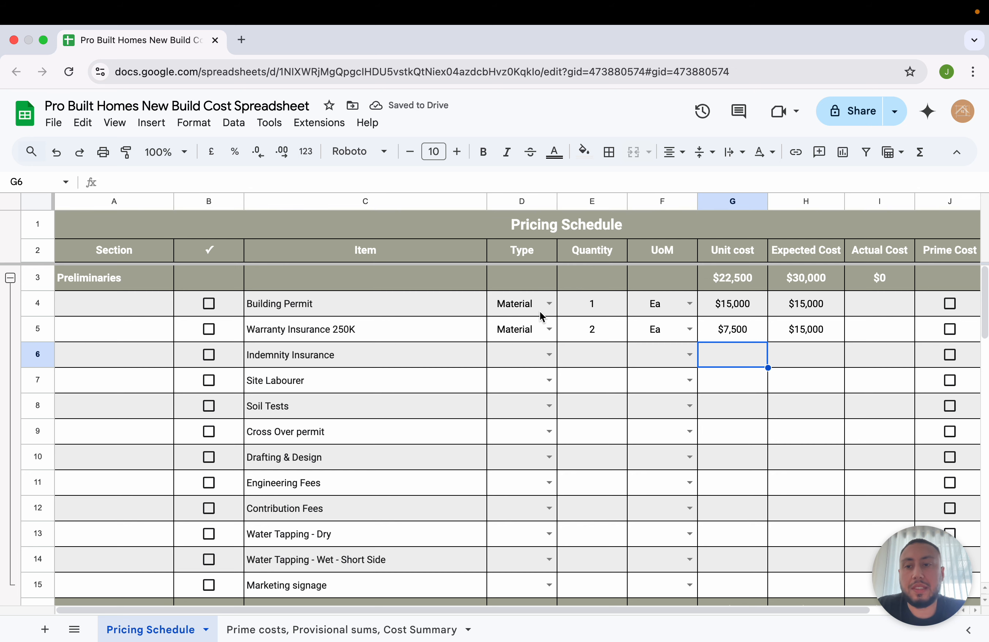
# Step: Fill in the Marketing signage row with type Material, quantity 5, UoM Ea and unit cost 150
pyautogui.scroll(-5, 541, 313)
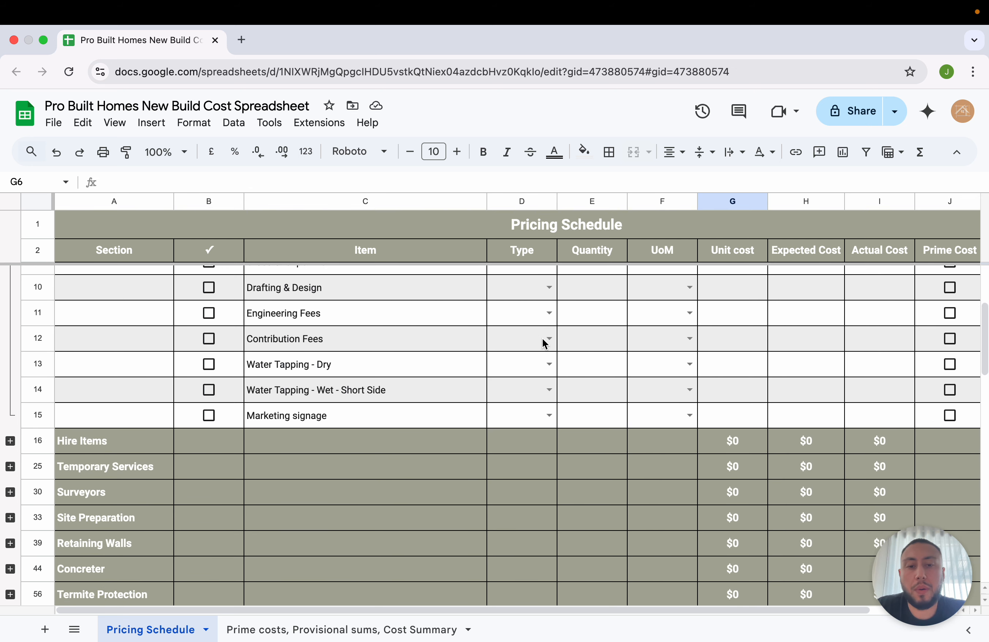
pyautogui.click(548, 401)
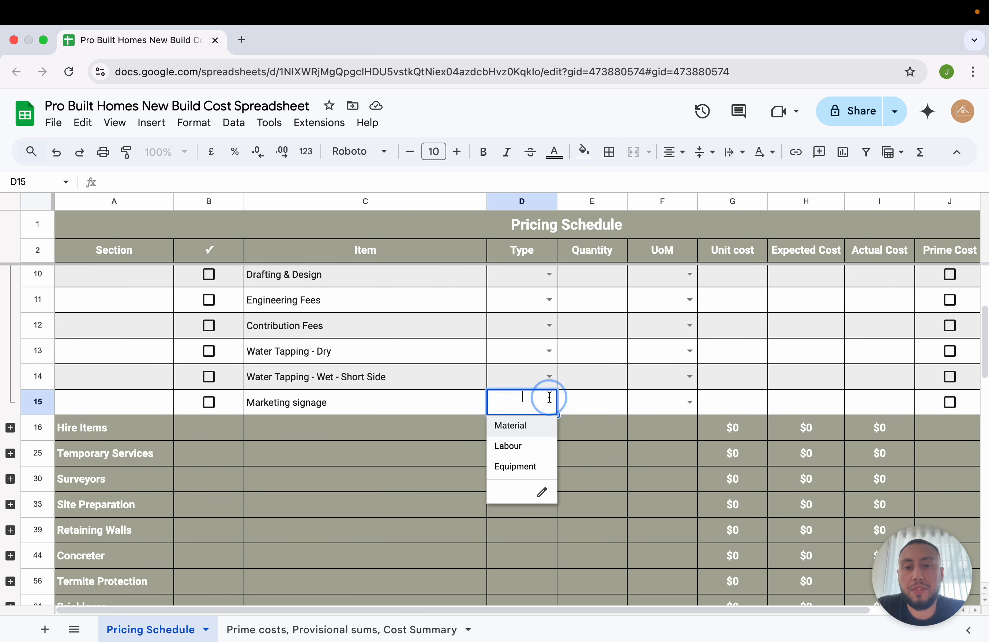
pyautogui.click(523, 434)
pyautogui.click(592, 408)
pyautogui.write('1')
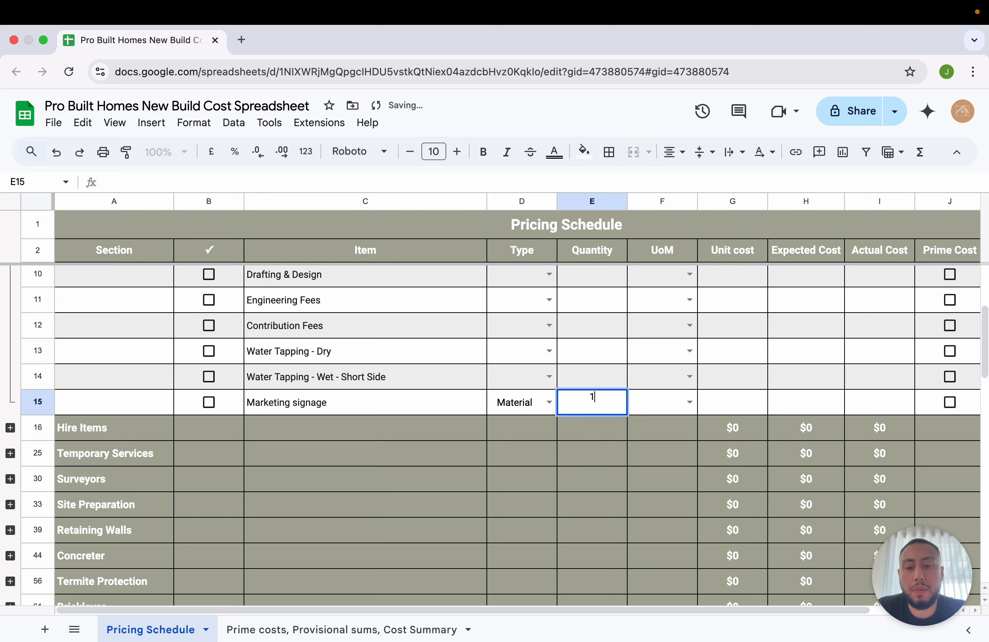
pyautogui.press('BackSpace')
pyautogui.write('5')
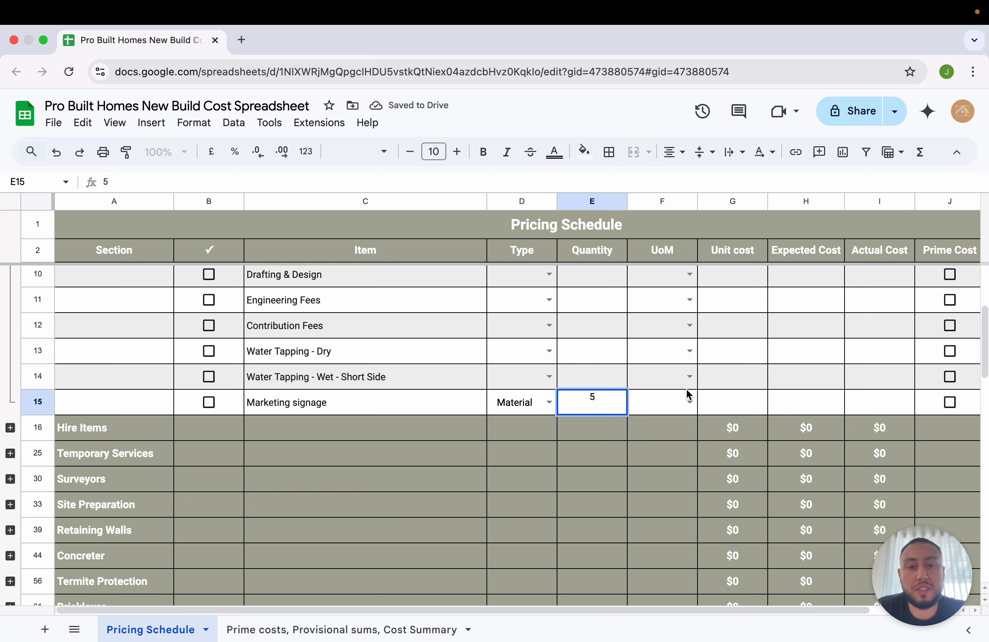
pyautogui.click(689, 404)
pyautogui.click(666, 424)
pyautogui.click(720, 410)
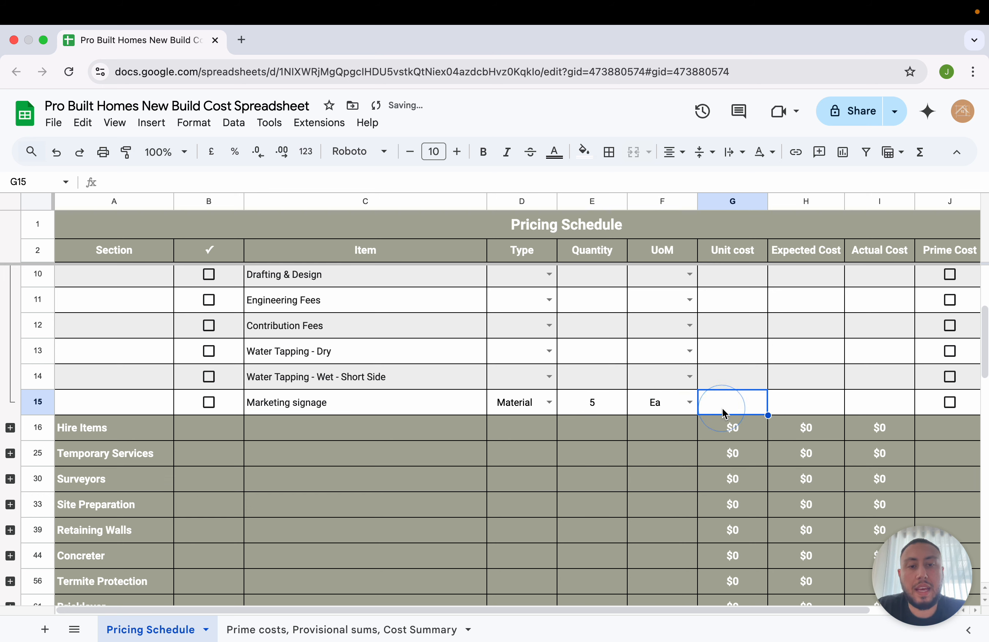
pyautogui.write('150')
pyautogui.press('Return')
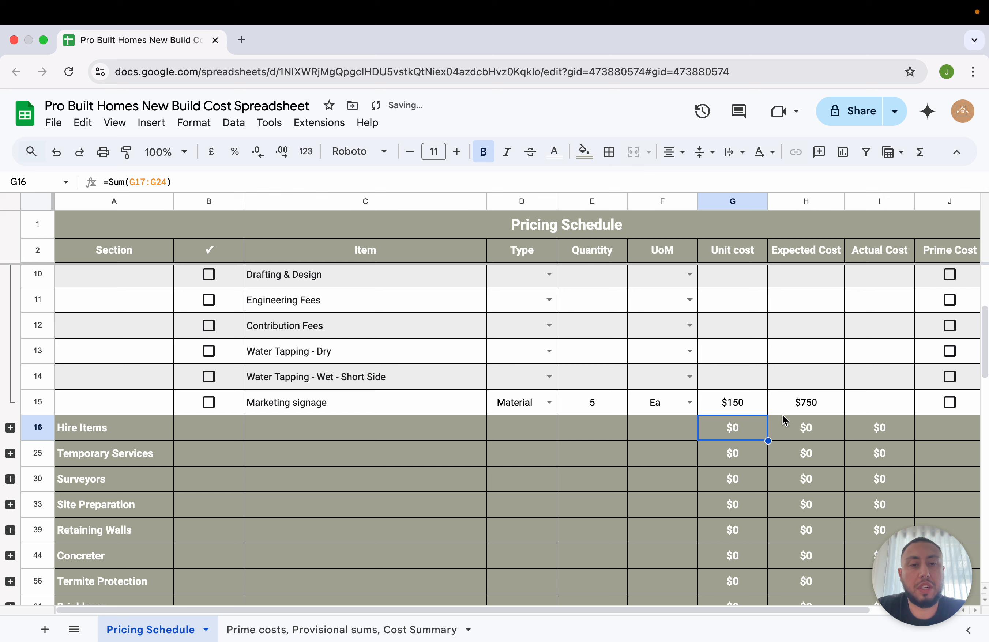
# Step: Check the Marketing signage expected cost and the Preliminaries section totals
pyautogui.click(814, 409)
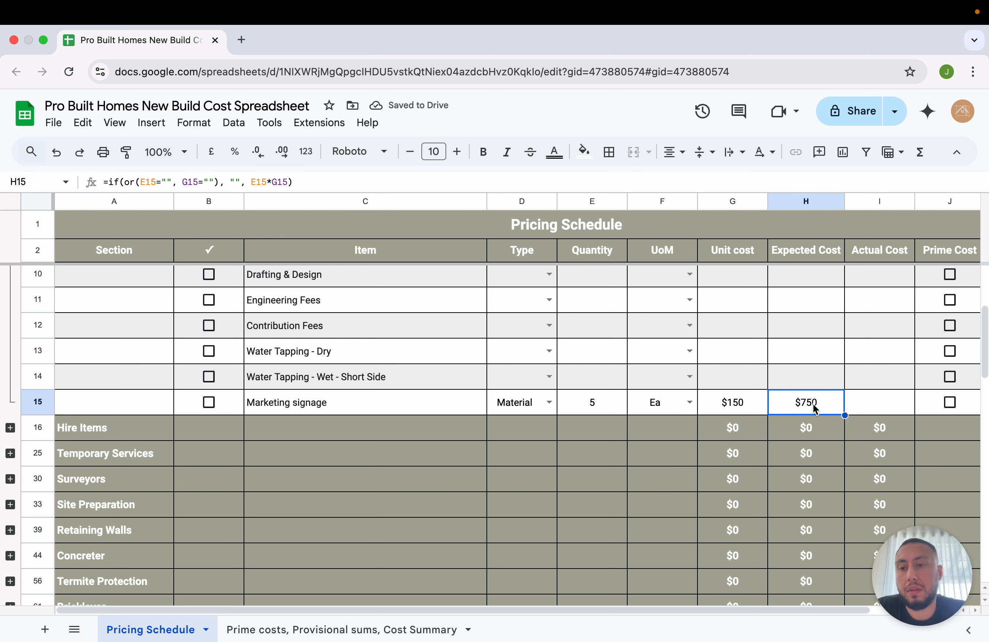
pyautogui.scroll(3, 557, 426)
pyautogui.scroll(5, 556, 426)
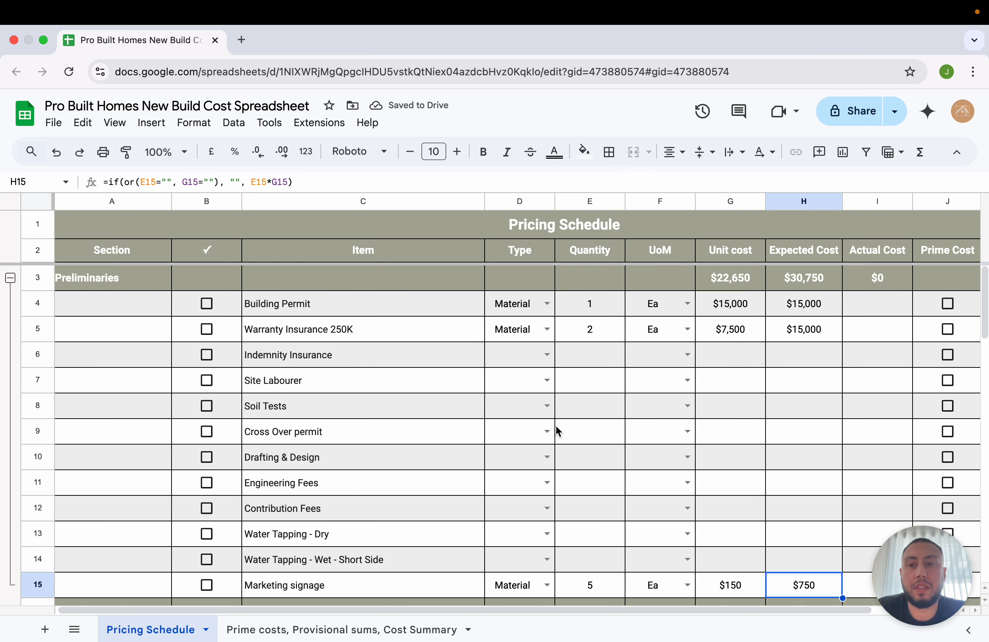
pyautogui.scroll(-2, 382, 441)
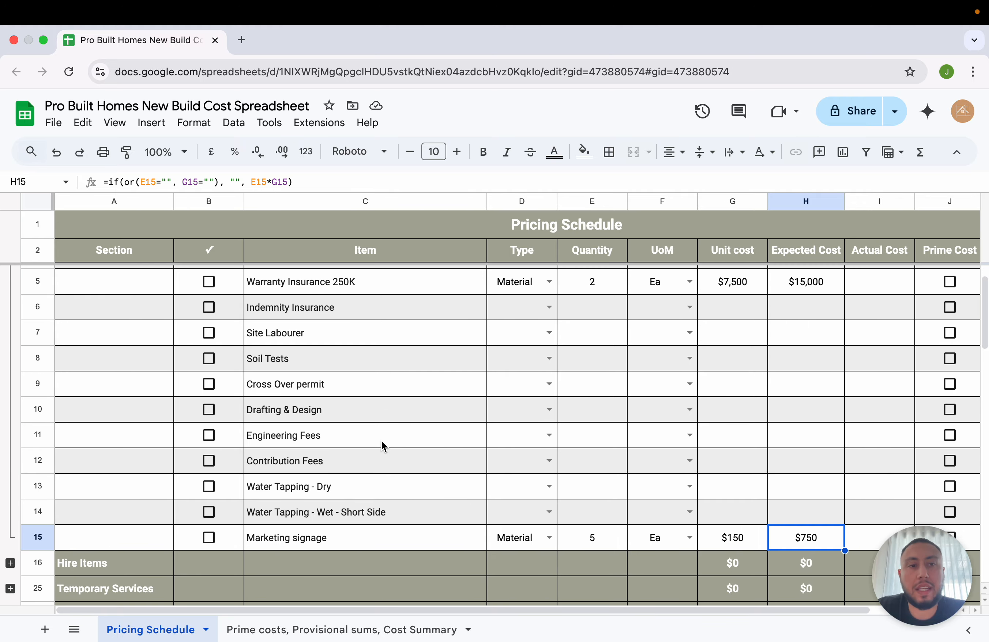
# Step: Enter an actual cost of 12500 for the Building Permit row in the Preliminaries section
pyautogui.scroll(2, 381, 441)
pyautogui.hscroll(1, 381, 441)
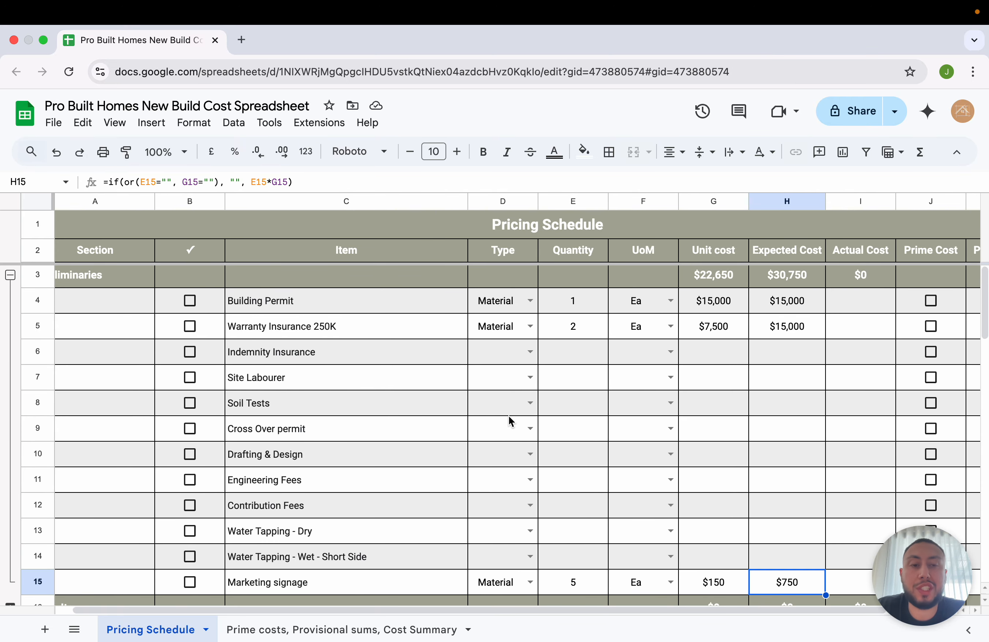
pyautogui.click(875, 310)
pyautogui.hscroll(1, 896, 301)
pyautogui.hscroll(1, 897, 300)
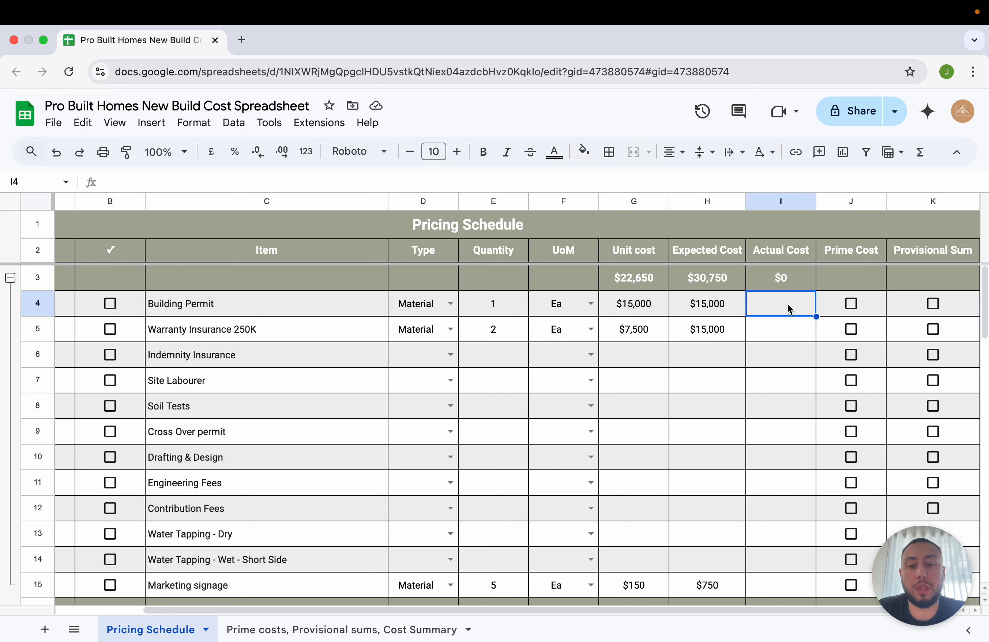
pyautogui.write('12500')
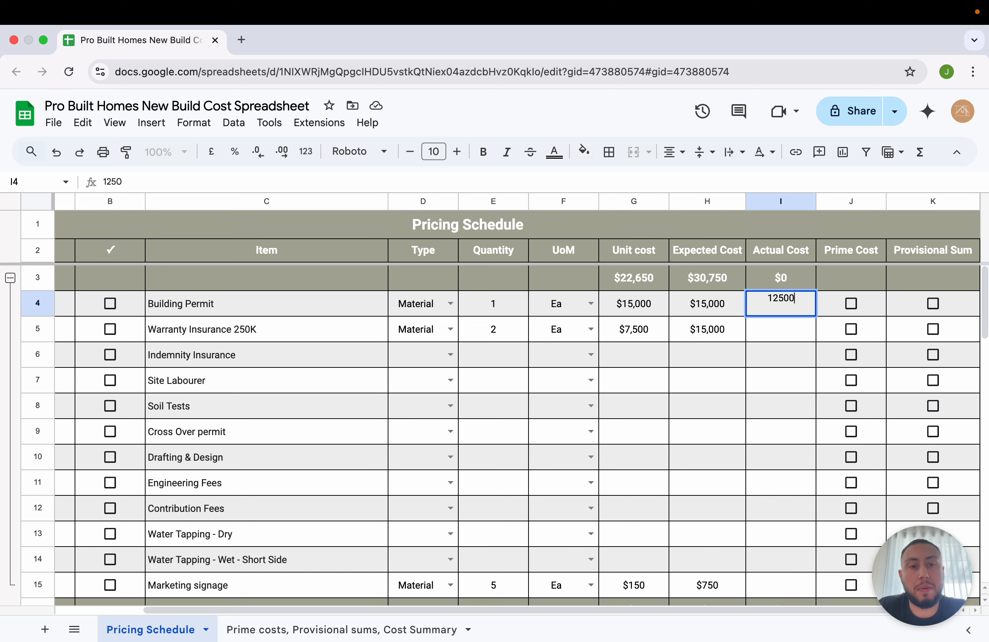
pyautogui.press('Return')
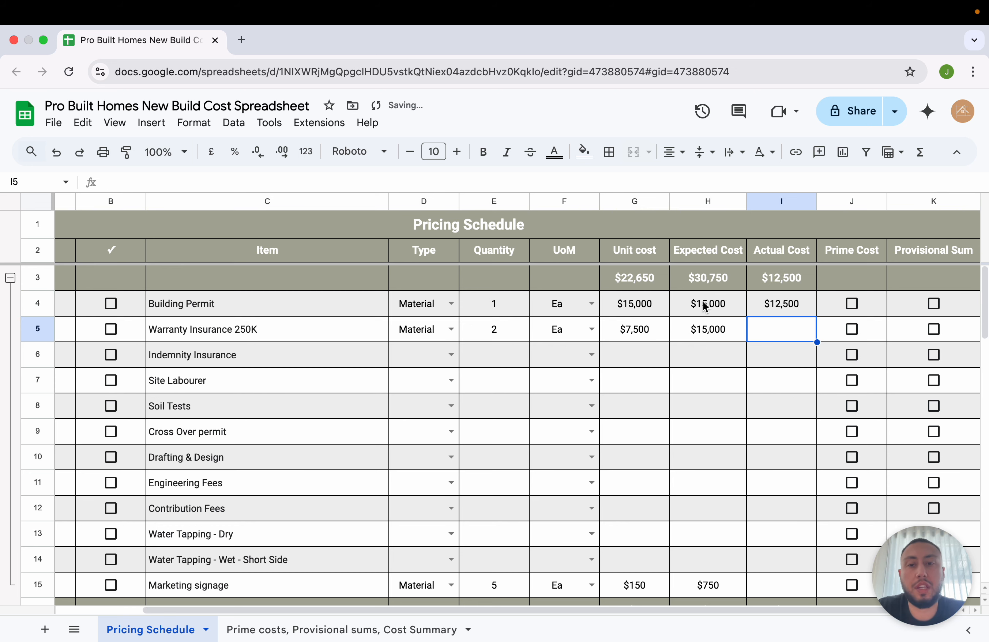
# Step: Collapse the Preliminaries section and compare its unit, expected and actual cost totals
pyautogui.hscroll(-3, 501, 396)
pyautogui.click(10, 278)
pyautogui.hscroll(3, 568, 308)
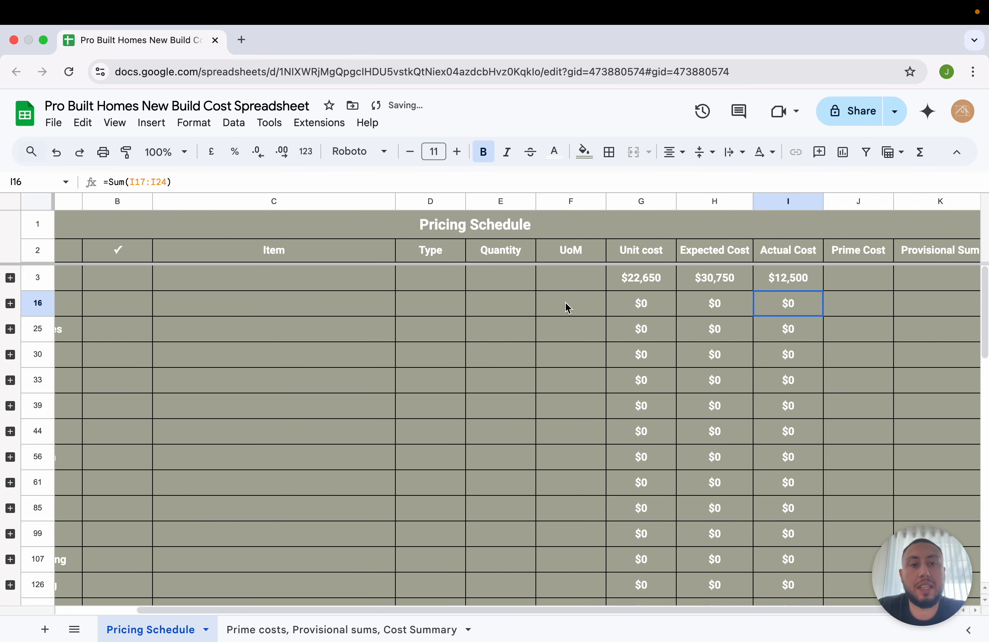
pyautogui.click(653, 282)
pyautogui.hscroll(1, 700, 286)
pyautogui.click(717, 277)
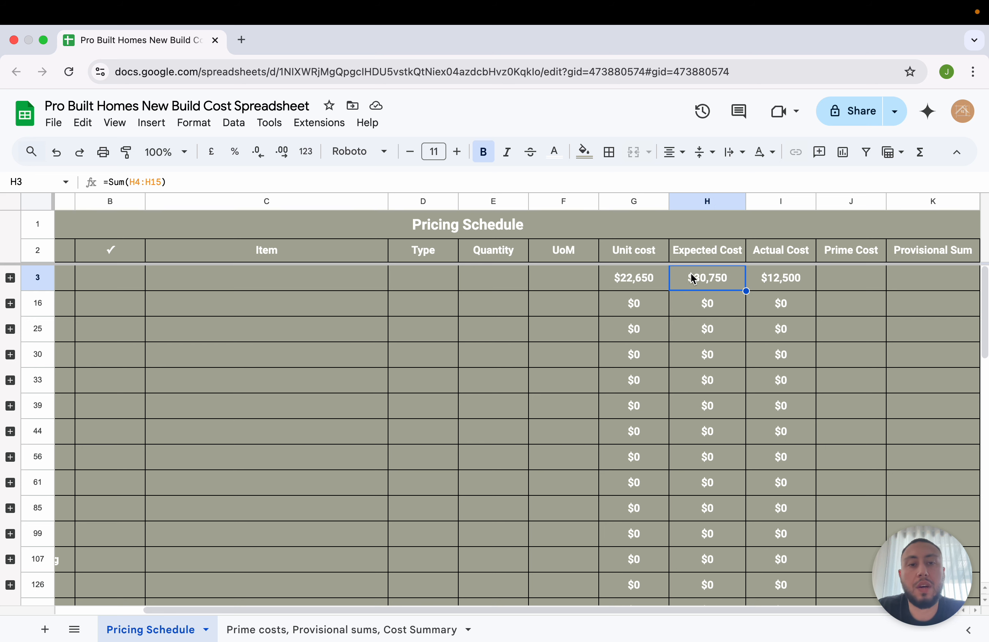
pyautogui.click(776, 278)
pyautogui.hscroll(-3, 778, 283)
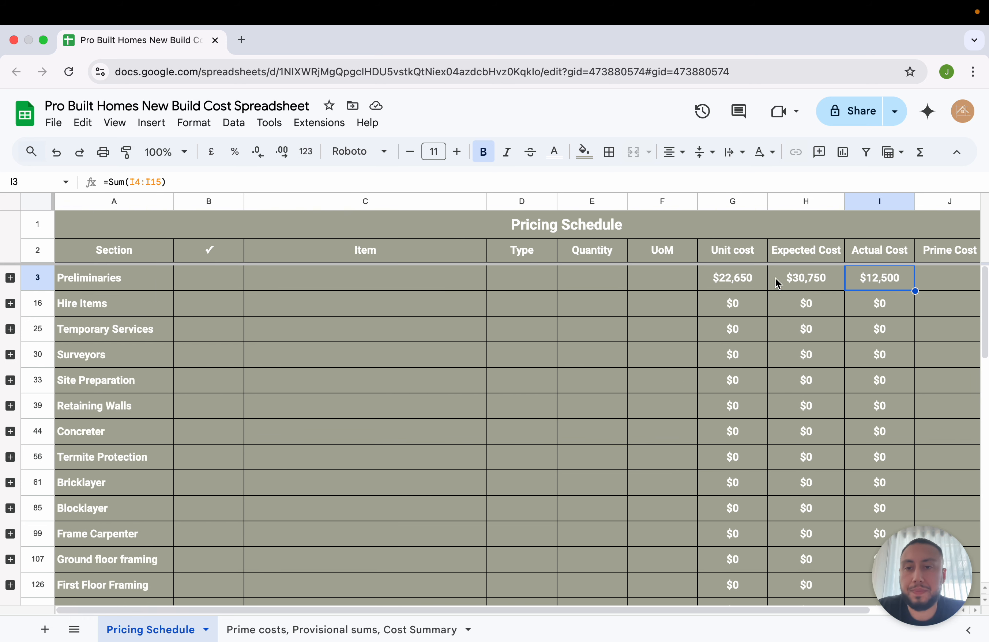
# Step: Expand the Joinery section of the pricing schedule to show its items
pyautogui.scroll(-1, 252, 403)
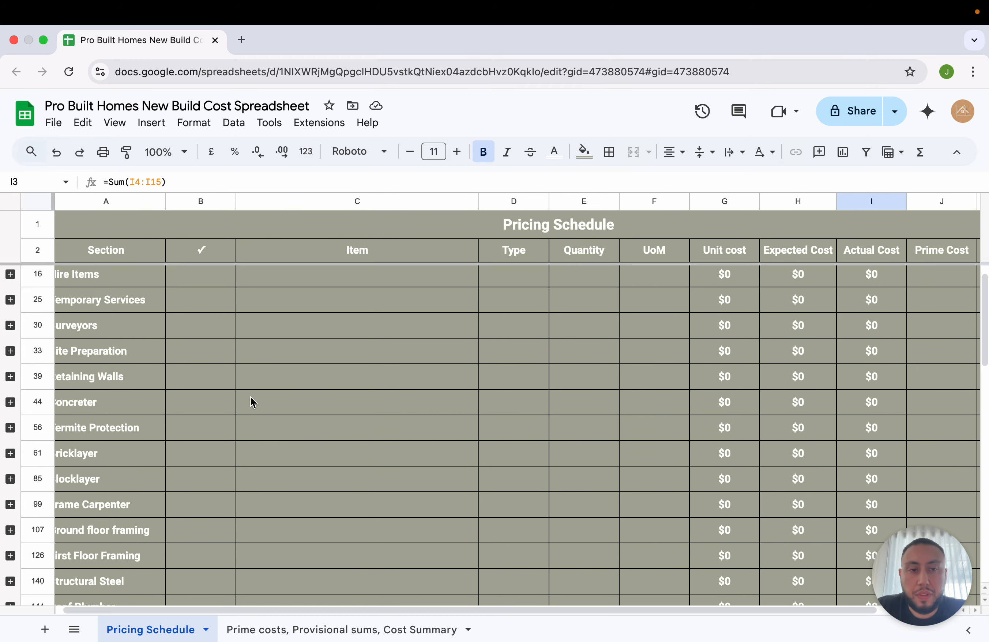
pyautogui.scroll(-5, 253, 402)
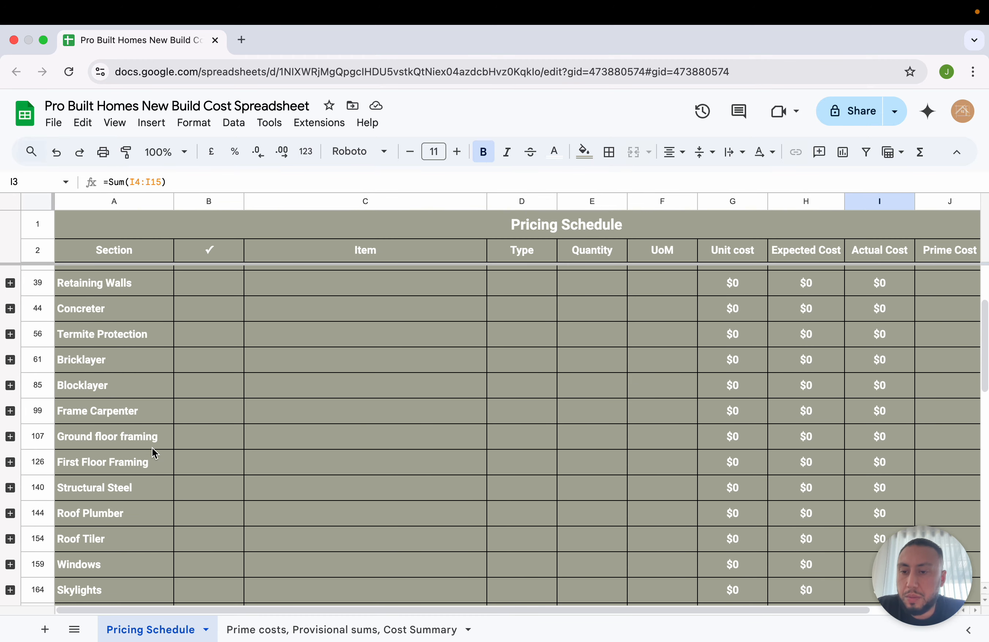
pyautogui.scroll(-6, 155, 453)
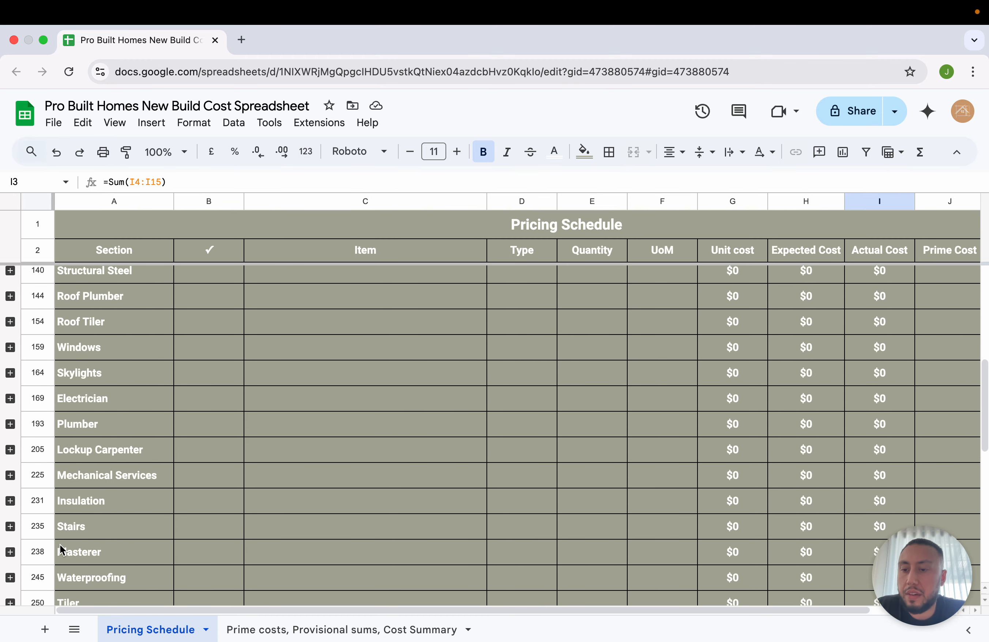
pyautogui.scroll(-3, 64, 543)
pyautogui.click(10, 524)
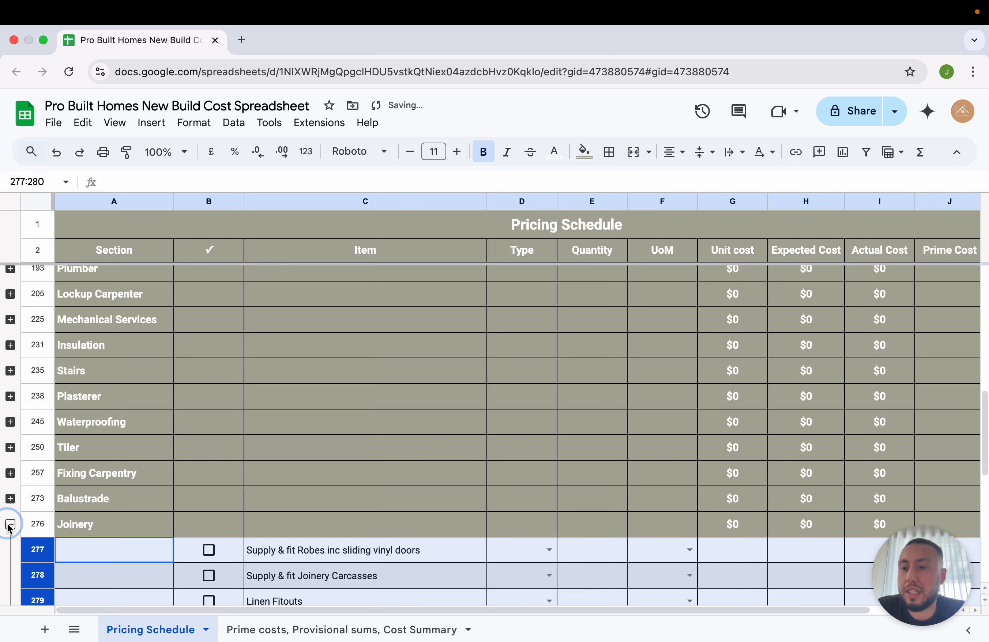
pyautogui.scroll(-4, 199, 490)
pyautogui.click(357, 448)
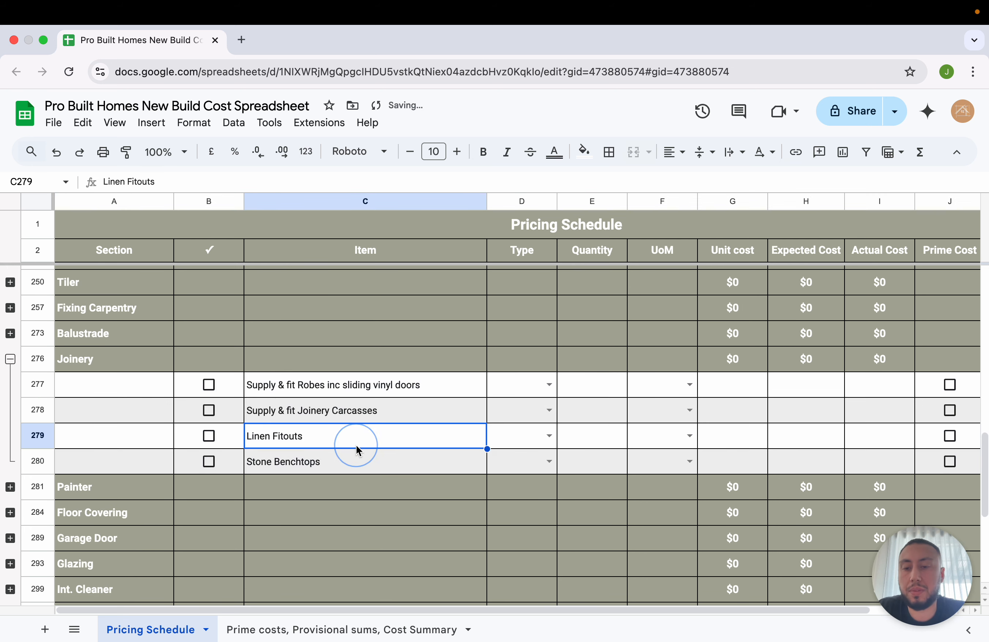
# Step: Set the Stone Benchtops row's type to Material and its quantity to 3
pyautogui.click(318, 466)
pyautogui.hscroll(2, 448, 461)
pyautogui.click(499, 463)
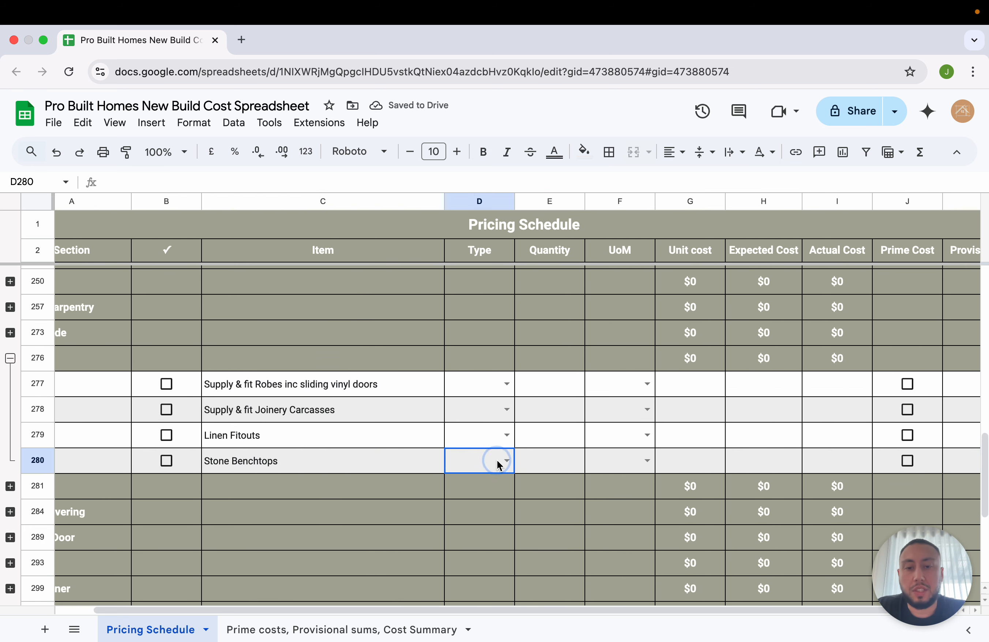
pyautogui.click(505, 461)
pyautogui.click(487, 486)
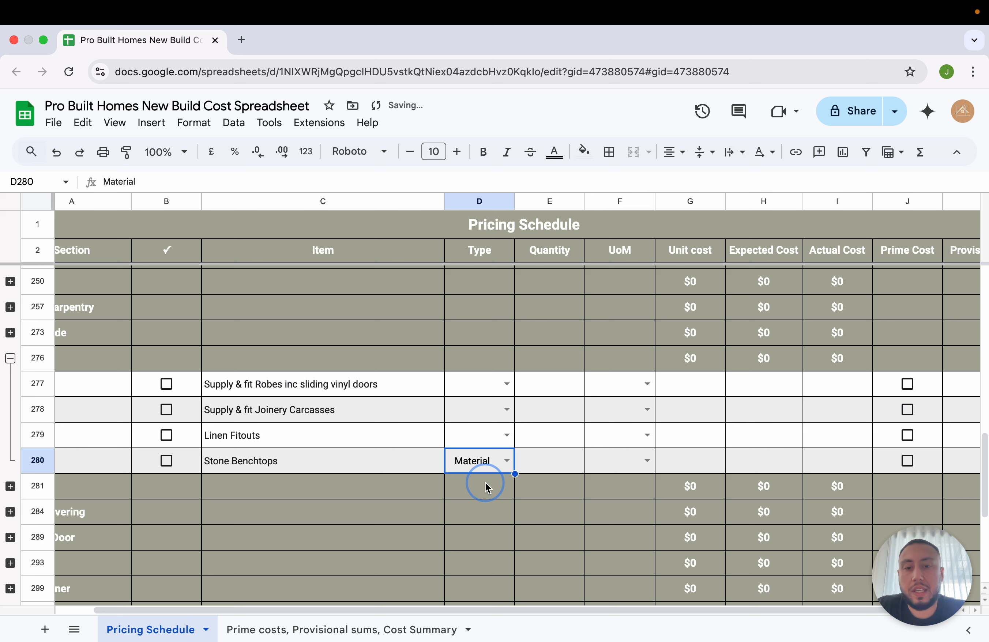
pyautogui.click(562, 463)
pyautogui.write('3')
pyautogui.press('Return')
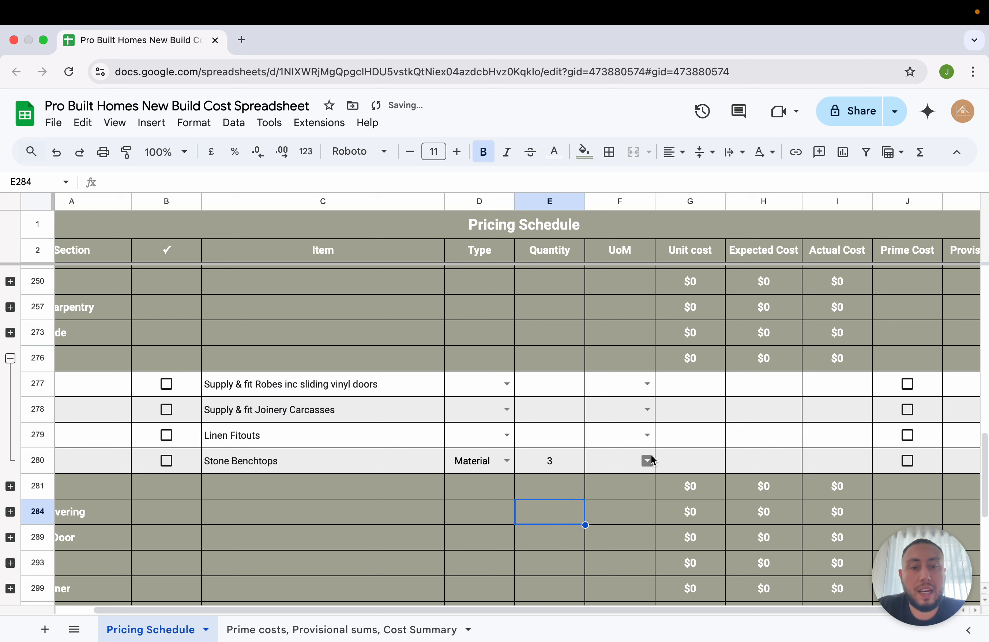
# Step: Set the Stone Benchtops UoM to Ea and unit cost to 2200, and check its expected cost
pyautogui.click(646, 460)
pyautogui.click(620, 484)
pyautogui.click(697, 464)
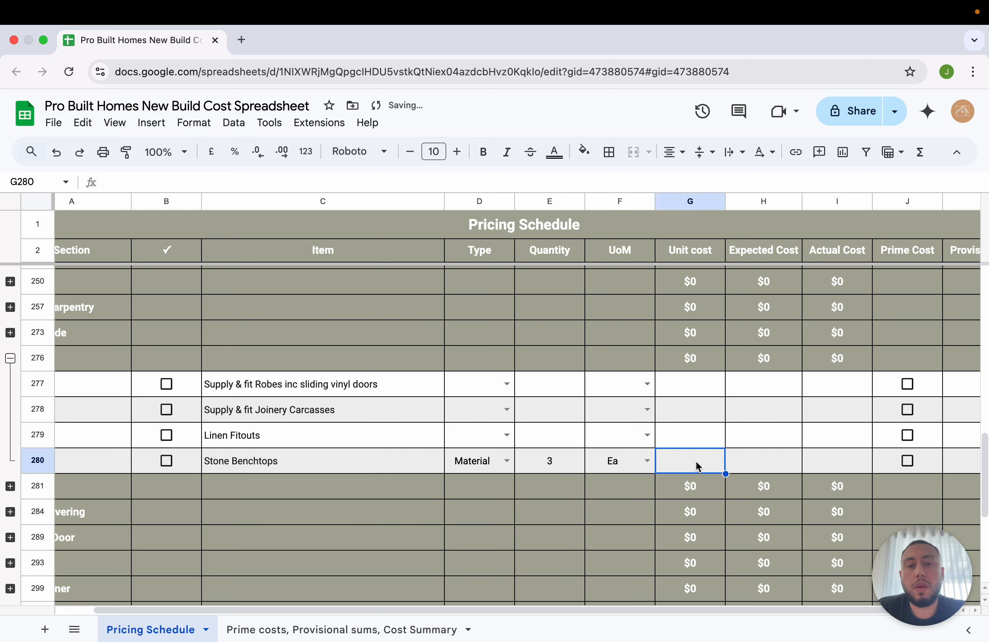
pyautogui.write('2200')
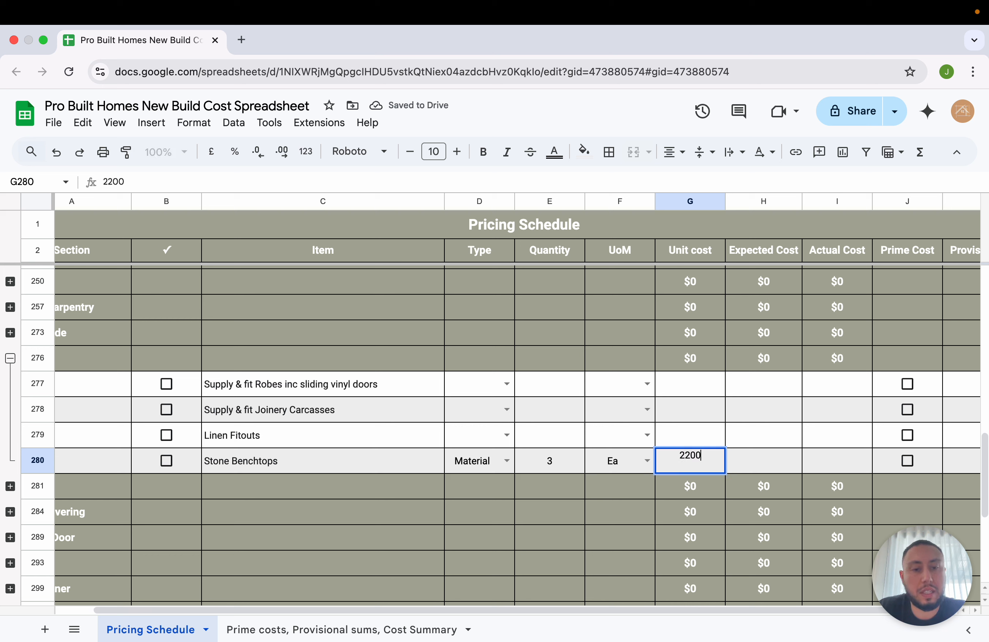
pyautogui.press('Return')
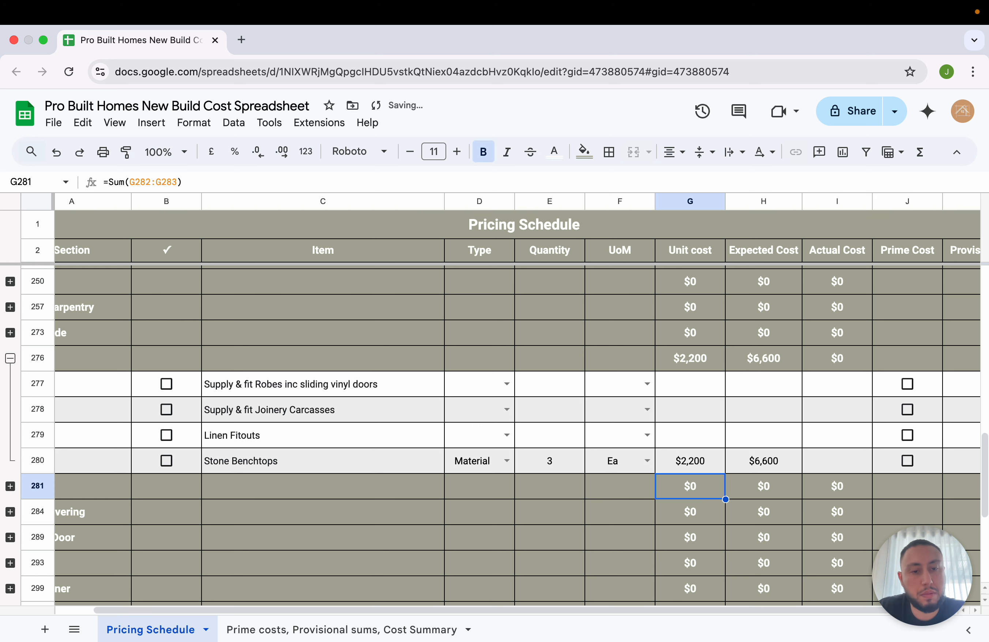
pyautogui.click(768, 464)
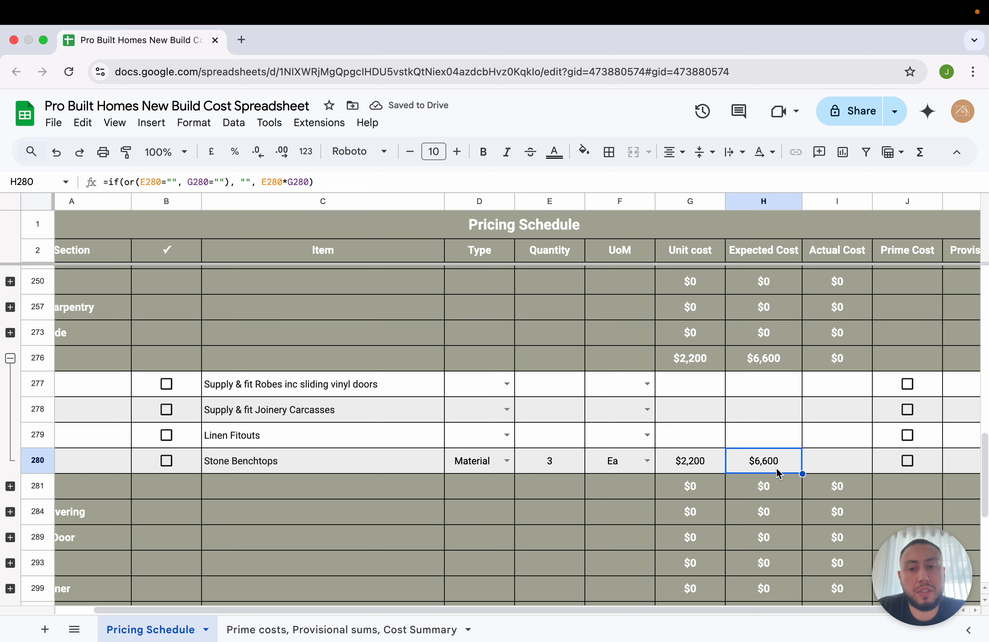
# Step: Mark the Stone Benchtops item as a Prime Cost
pyautogui.hscroll(3, 778, 474)
pyautogui.scroll(1, 777, 473)
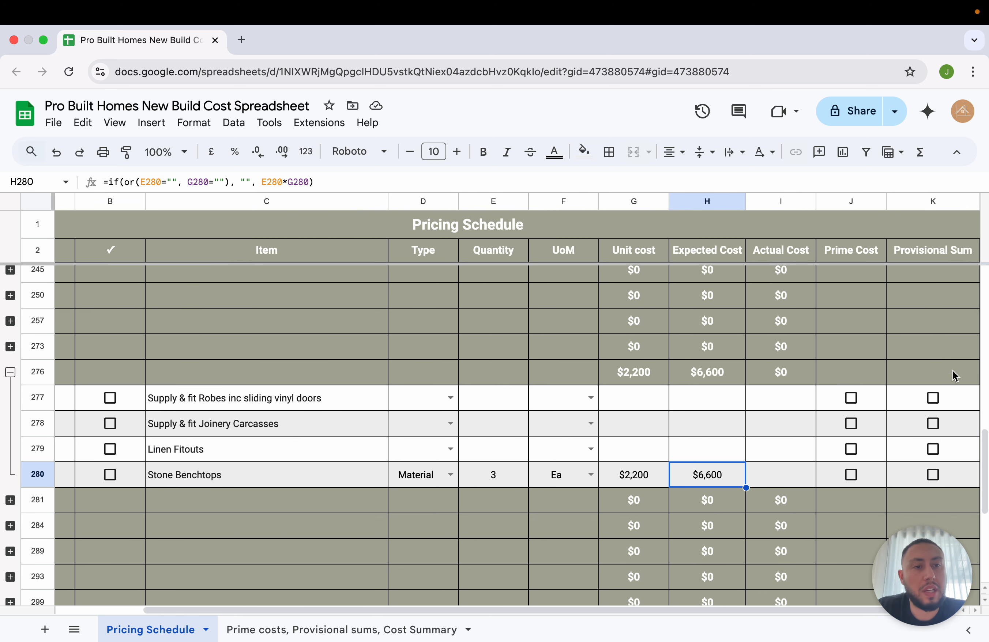
pyautogui.click(853, 476)
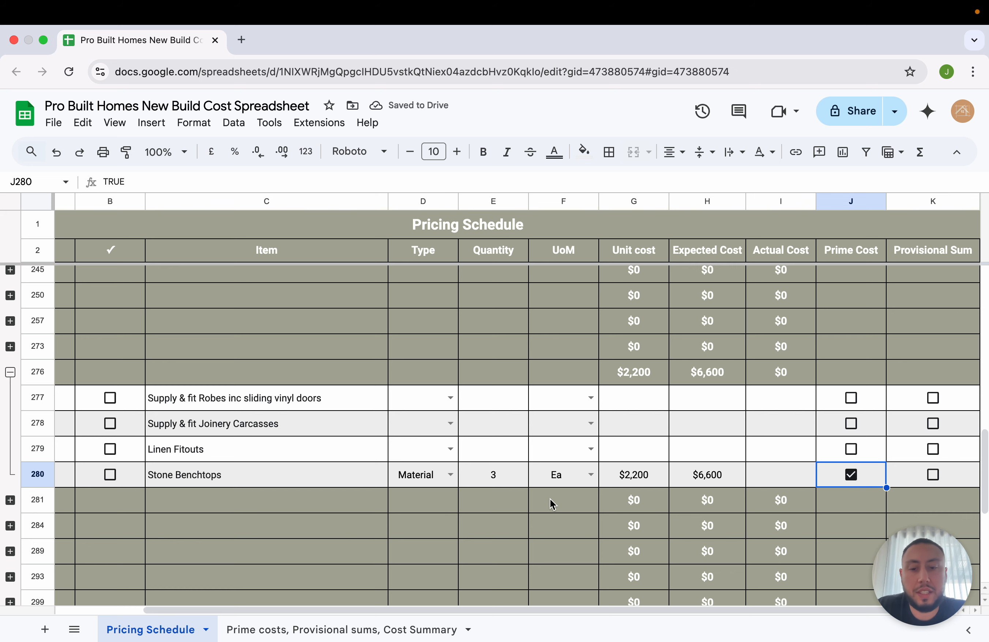
# Step: Review the Stone Benchtops number, item name and cost in the Prime Cost items table of the summary sheet
pyautogui.click(309, 630)
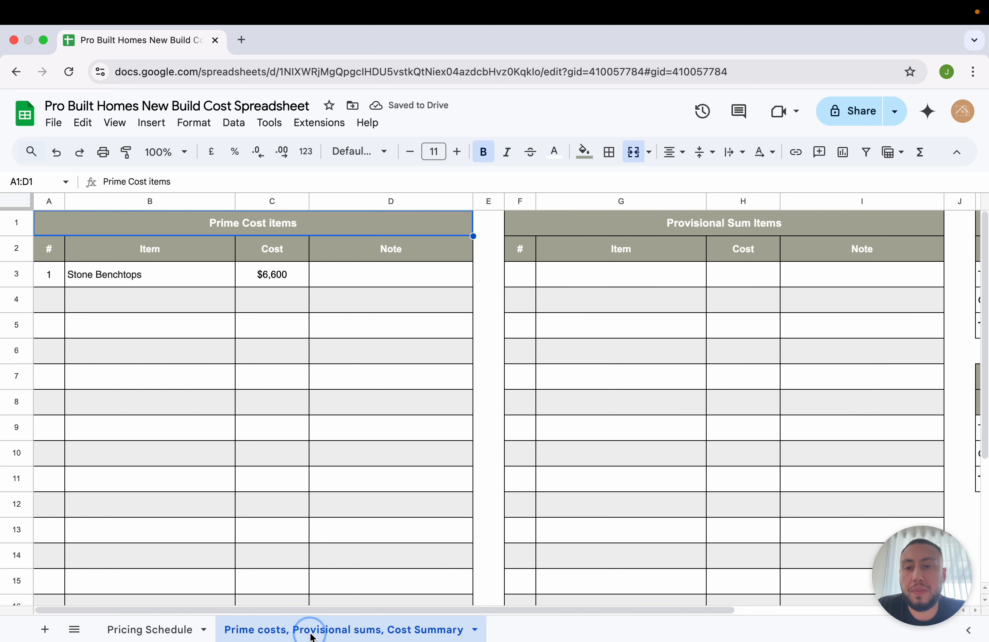
pyautogui.click(323, 405)
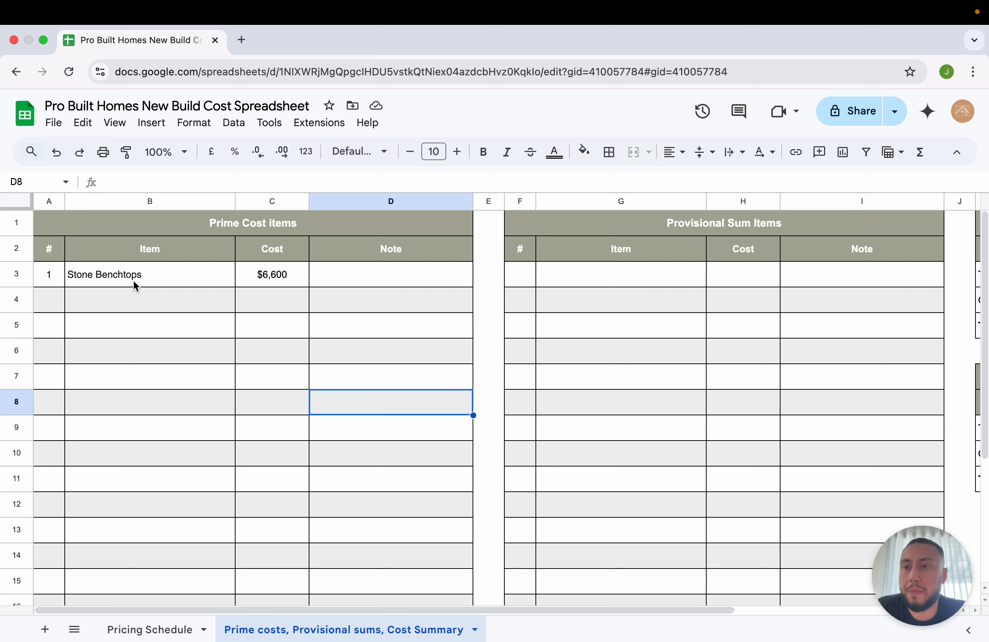
pyautogui.click(50, 279)
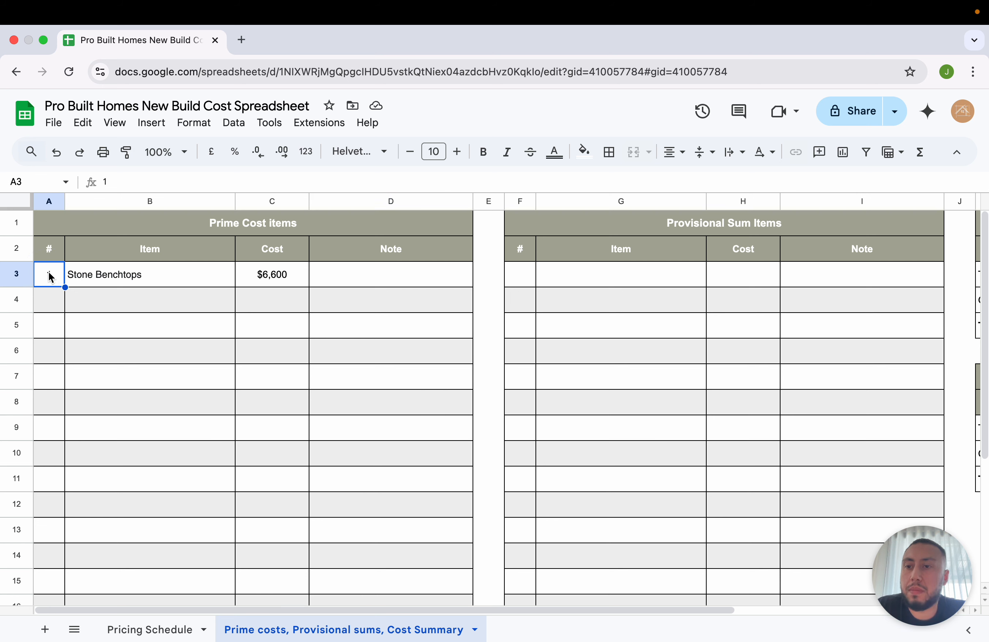
pyautogui.click(126, 279)
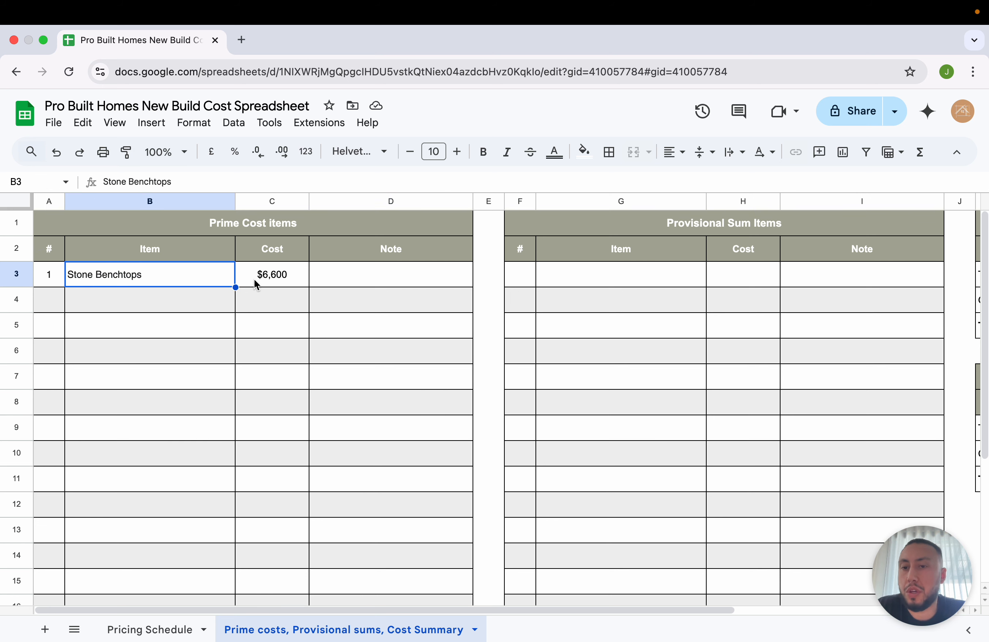
pyautogui.click(282, 280)
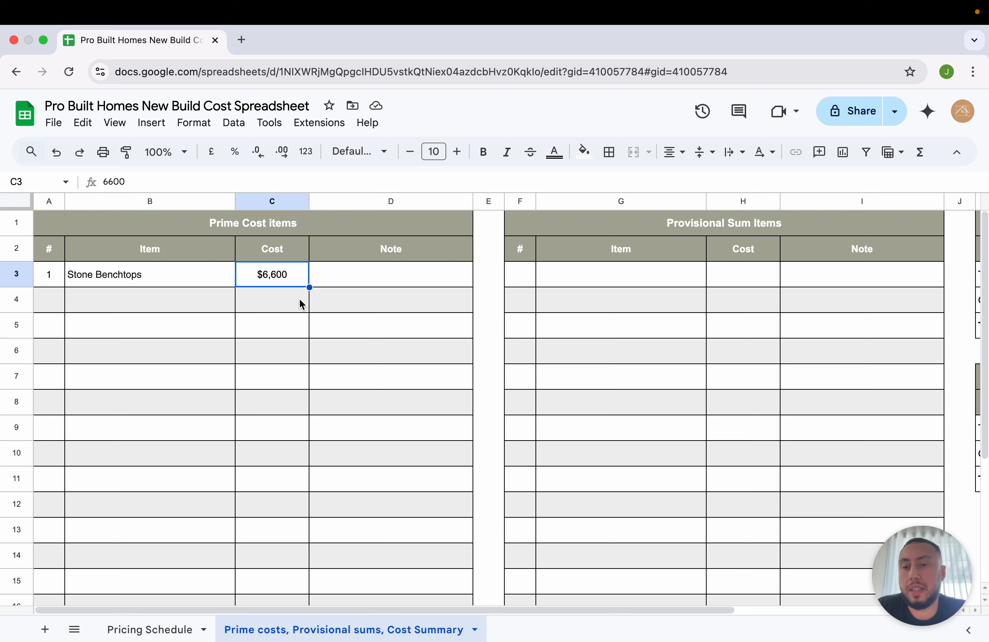
pyautogui.click(286, 302)
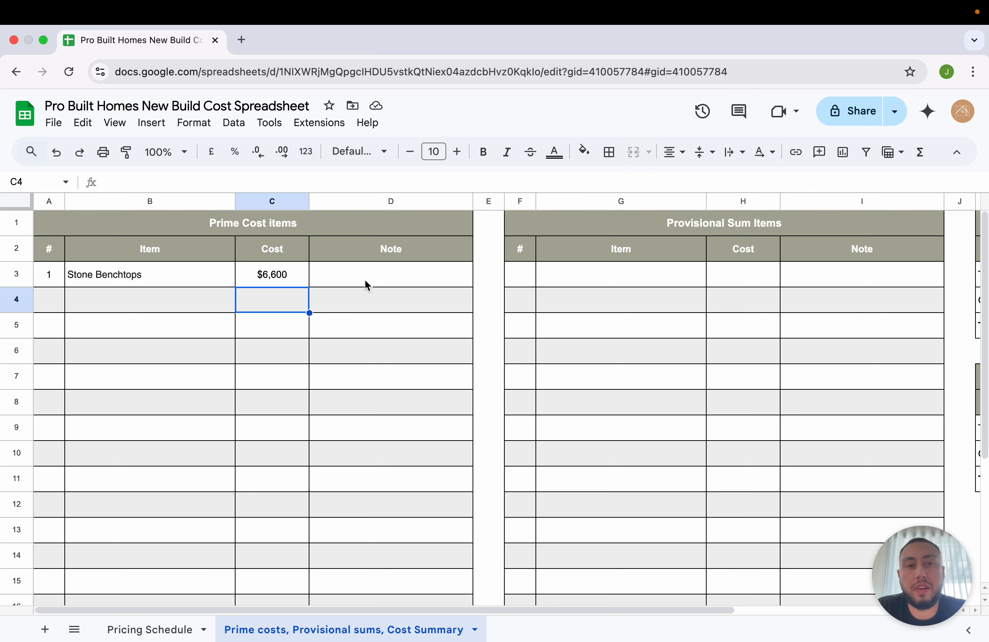
pyautogui.hscroll(2, 366, 286)
pyautogui.hscroll(-2, 366, 286)
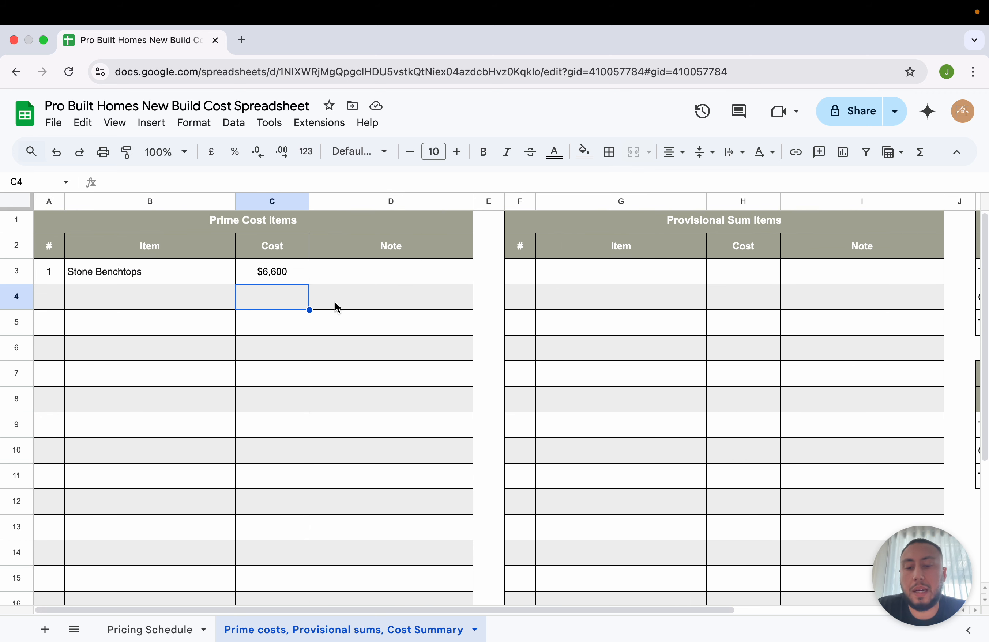
pyautogui.write('q')
pyautogui.click(283, 503)
pyautogui.click(283, 302)
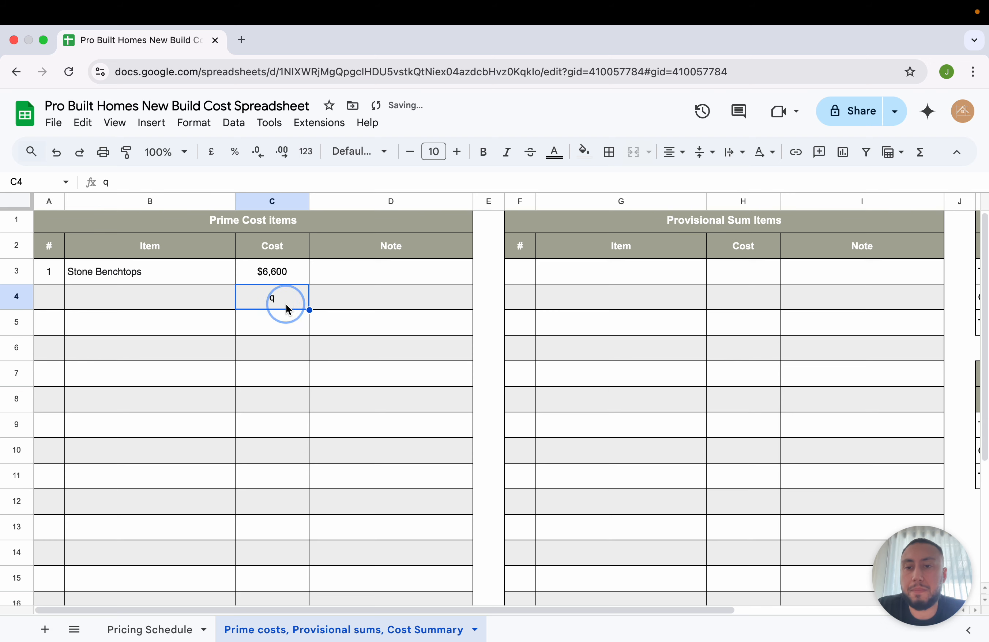
pyautogui.press('BackSpace')
# Step: Return to the Pricing Schedule sheet and collapse the Joinery section
pyautogui.click(167, 624)
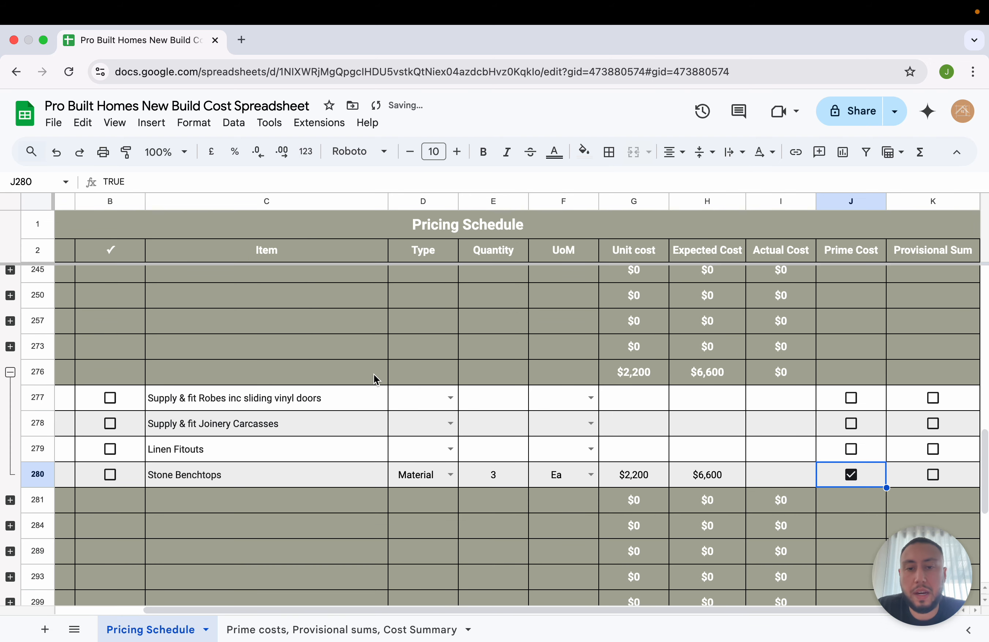
pyautogui.click(11, 372)
pyautogui.scroll(15, 170, 375)
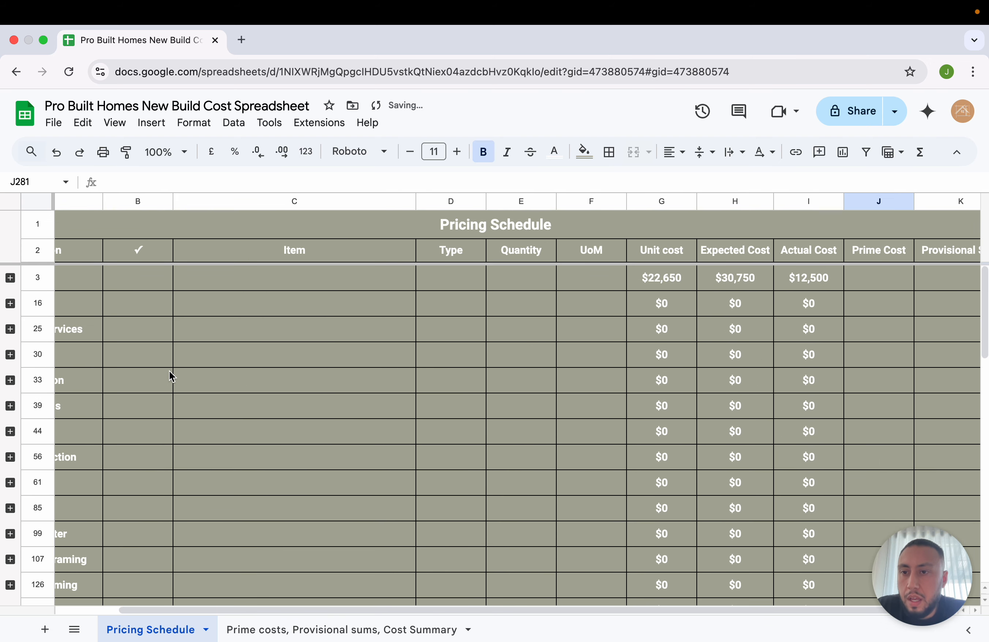
# Step: Expand the Site Preparation section of the pricing schedule and select the Earthworks - Bulk cuts item
pyautogui.hscroll(-3, 172, 376)
pyautogui.scroll(-2, 149, 425)
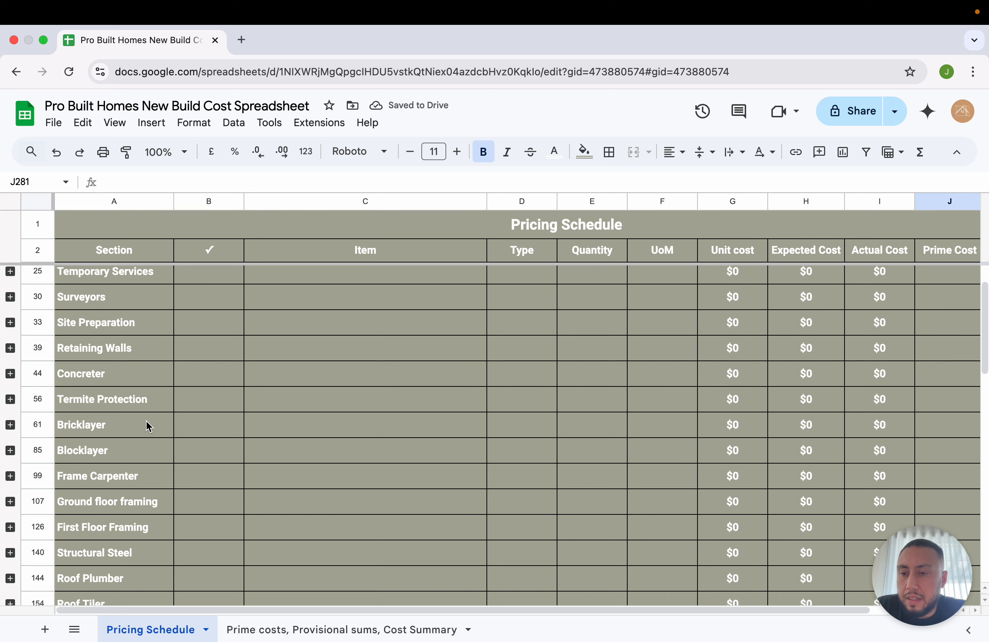
pyautogui.scroll(2, 128, 411)
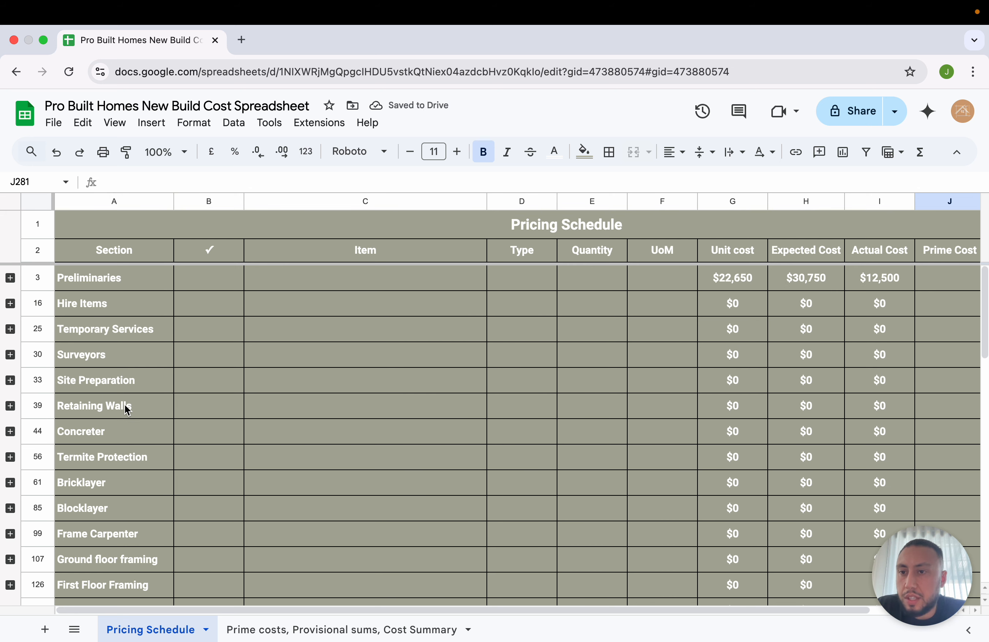
pyautogui.click(10, 380)
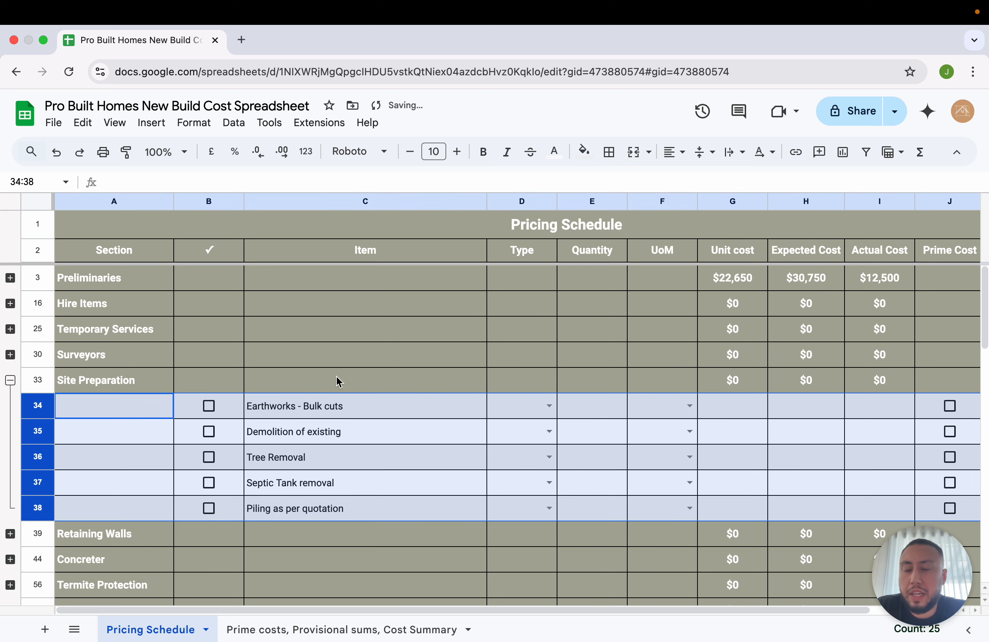
pyautogui.click(321, 493)
pyautogui.click(359, 406)
# Step: Set the Earthworks - Bulk cuts type to Material, quantity to 1 and UoM to Ea
pyautogui.hscroll(3, 358, 408)
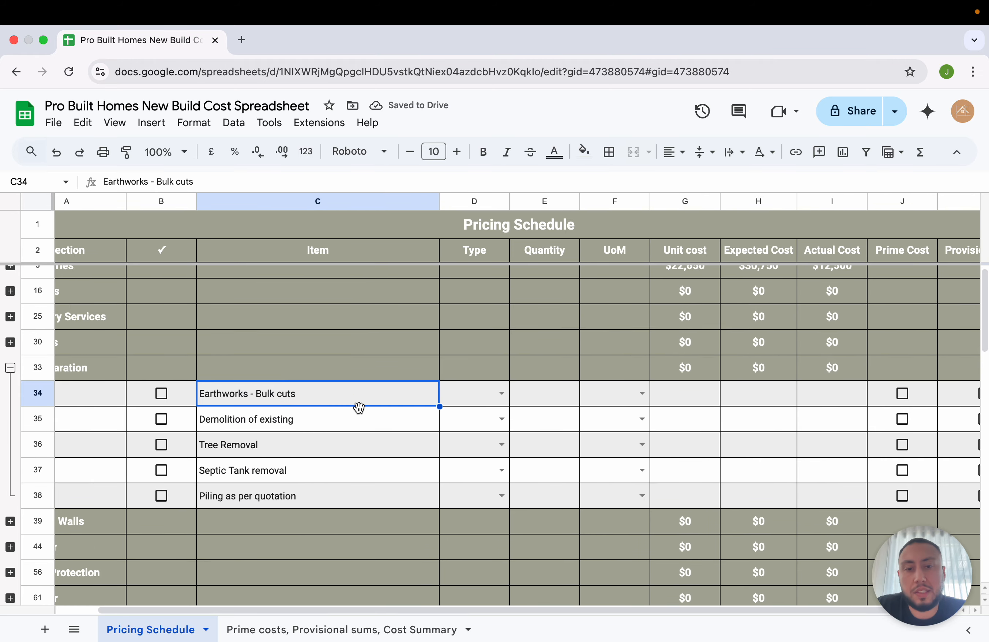
pyautogui.scroll(-1, 509, 403)
pyautogui.click(462, 380)
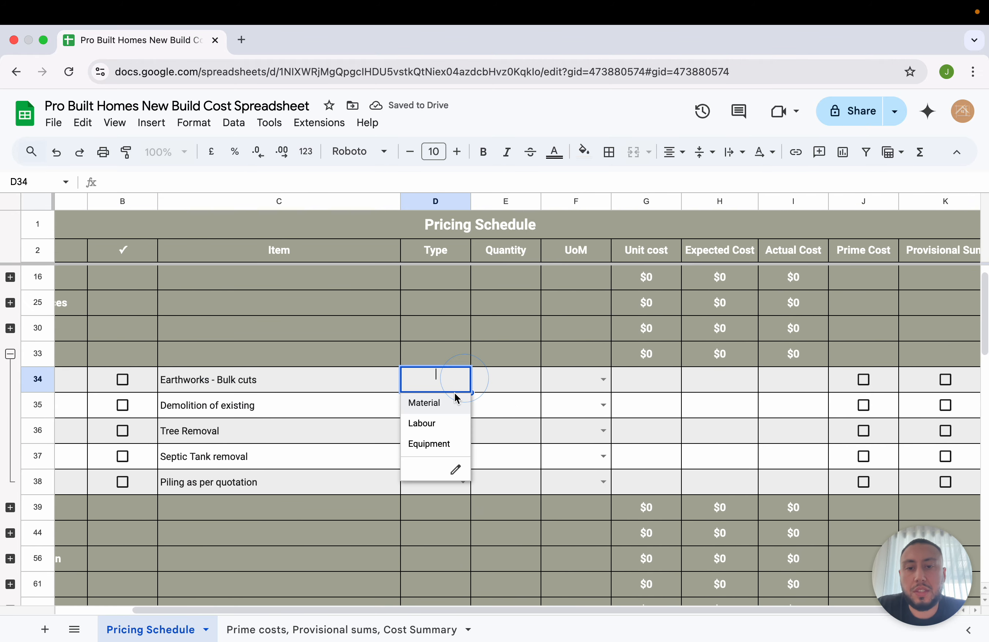
pyautogui.click(441, 407)
pyautogui.click(499, 383)
pyautogui.write('1')
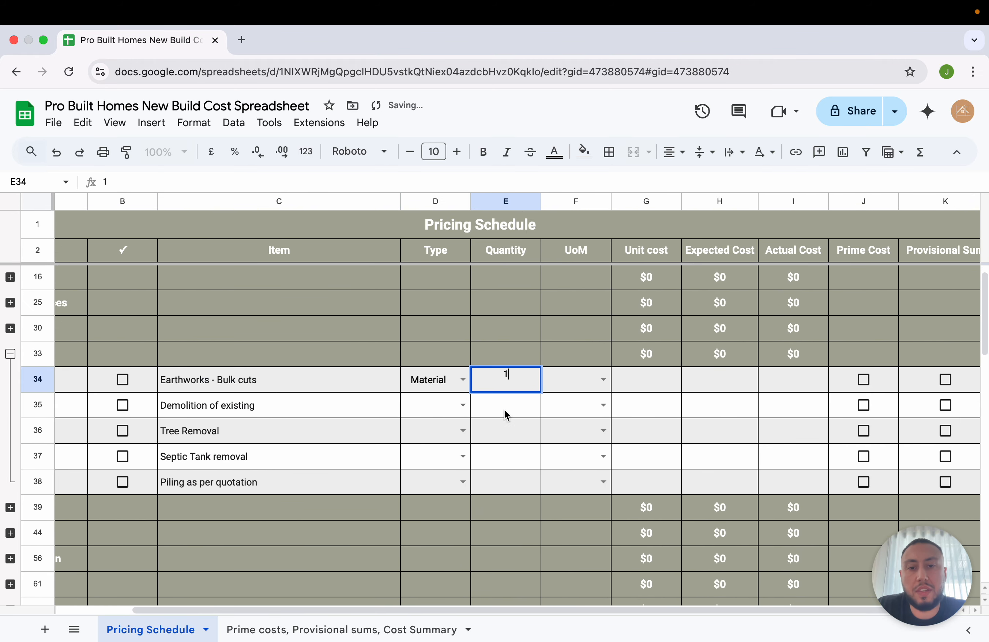
pyautogui.press('Return')
pyautogui.click(600, 381)
pyautogui.click(568, 410)
# Step: Set the Earthworks - Bulk cuts unit cost to 45,000 and mark the item as a Provisional Sum
pyautogui.click(645, 377)
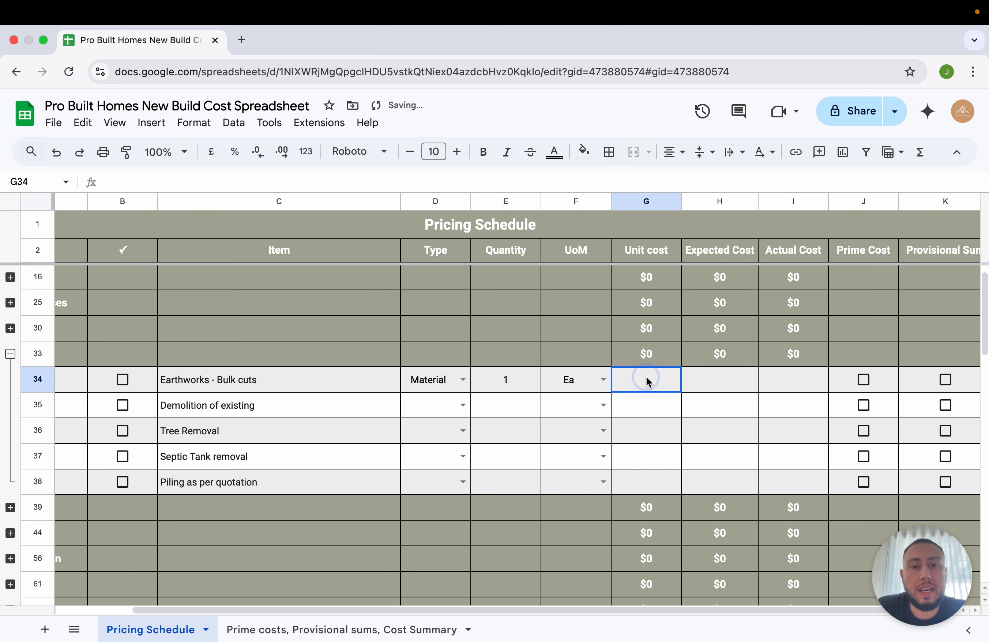
pyautogui.scroll(1, 676, 401)
pyautogui.write('4')
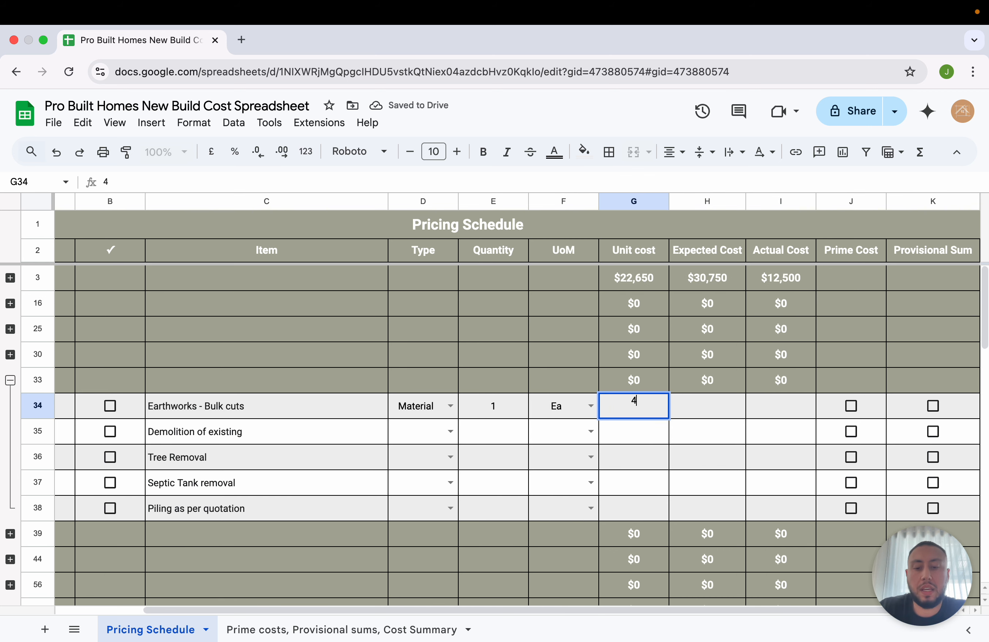
pyautogui.write('5,000')
pyautogui.press('Return')
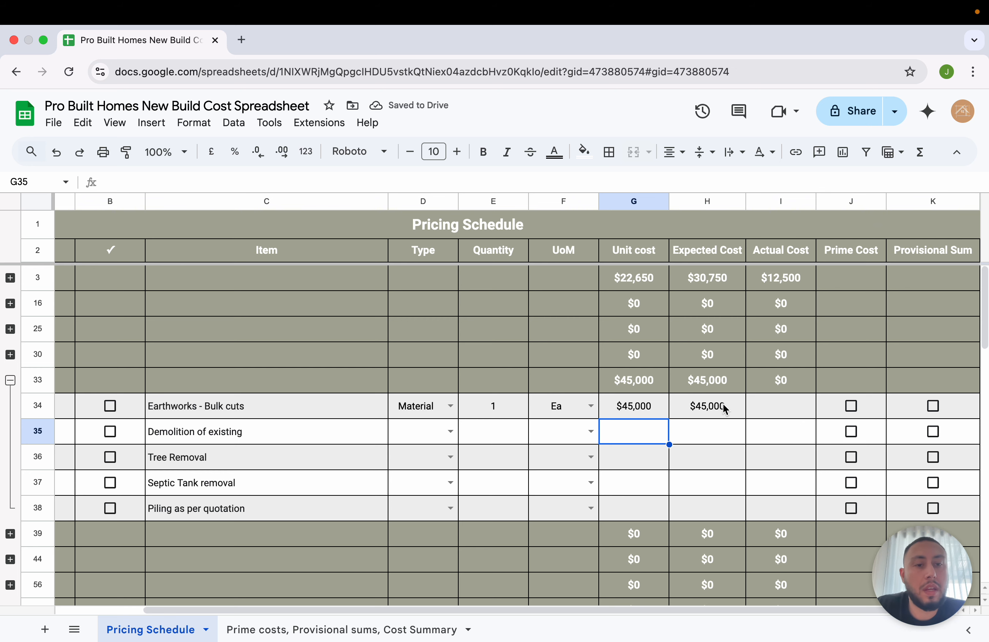
pyautogui.click(934, 407)
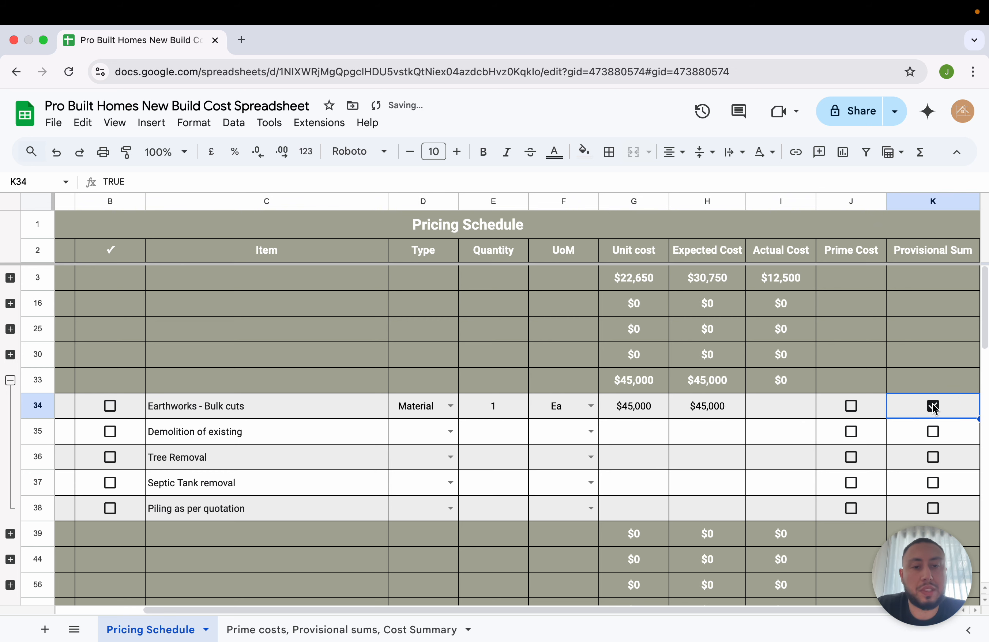
# Step: Compare the Prime Cost items and Provisional Sum Items tables in the summary sheet
pyautogui.click(329, 629)
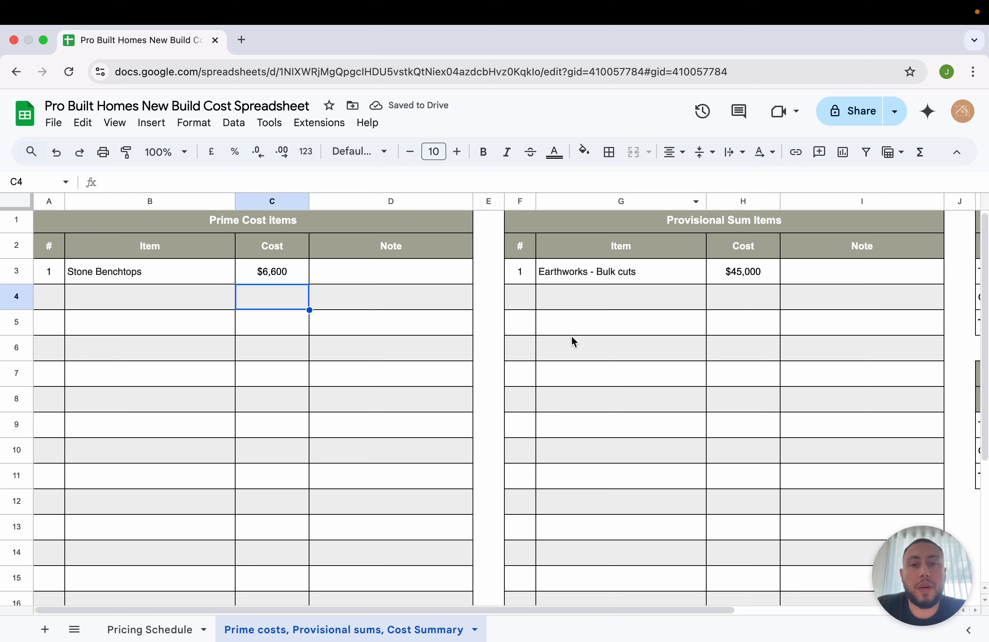
pyautogui.moveTo(89, 223); pyautogui.dragTo(351, 475)
pyautogui.moveTo(609, 223); pyautogui.dragTo(695, 503)
pyautogui.click(411, 482)
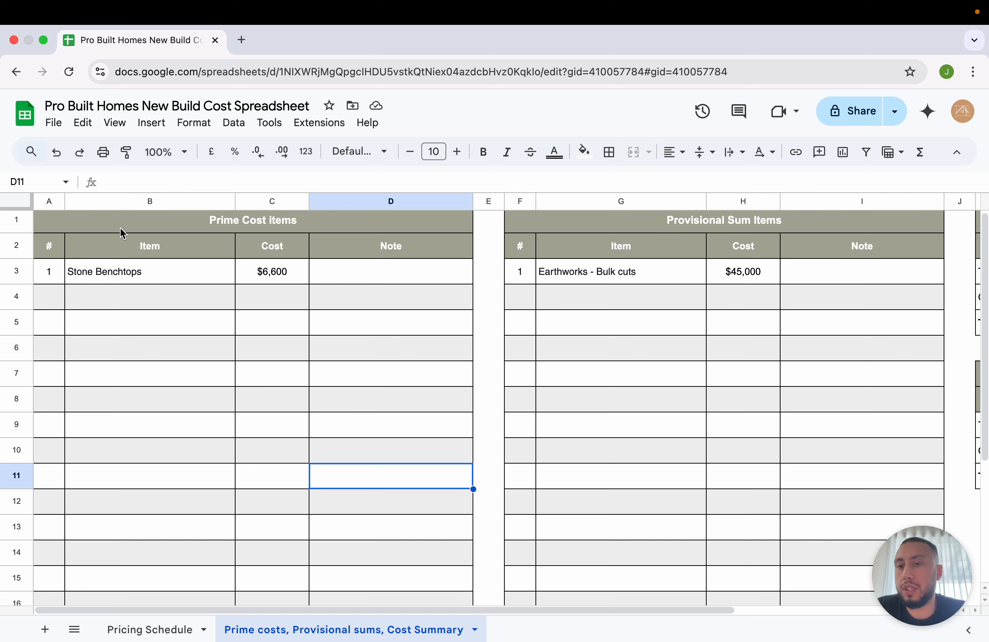
pyautogui.moveTo(111, 225); pyautogui.dragTo(312, 474)
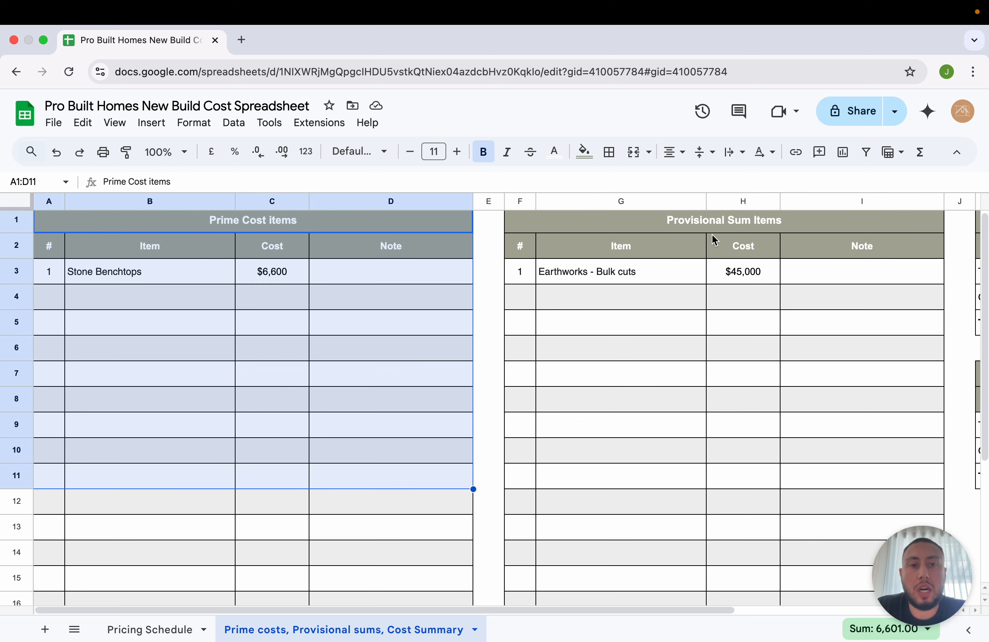
pyautogui.moveTo(638, 223); pyautogui.dragTo(825, 493)
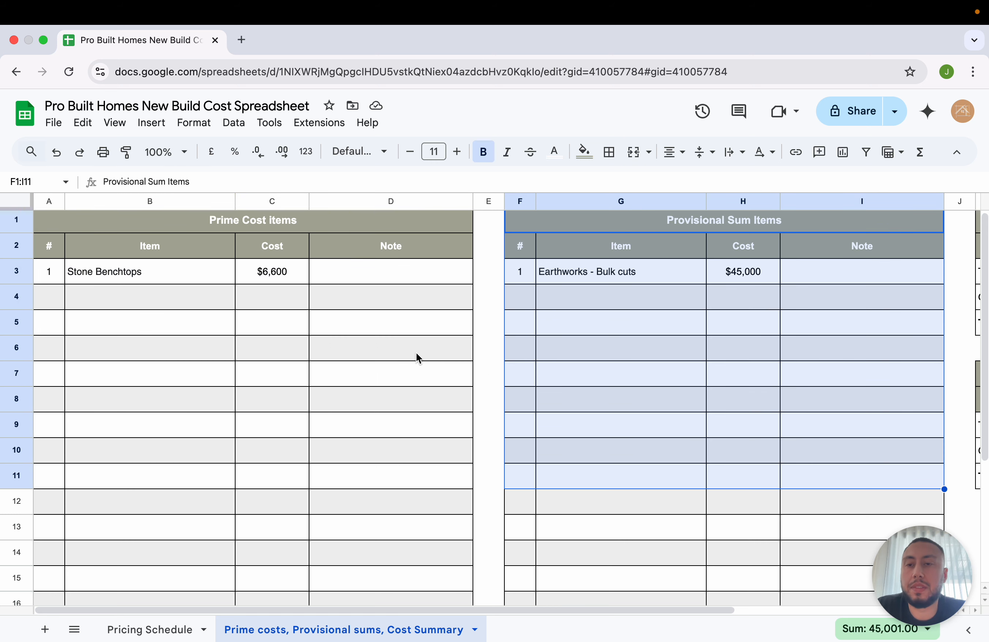
# Step: Check the Earthworks - Bulk cuts entry under Provisional Sum Items and the Stone Benchtops entry under Prime Cost items
pyautogui.click(692, 309)
pyautogui.moveTo(521, 273); pyautogui.dragTo(768, 277)
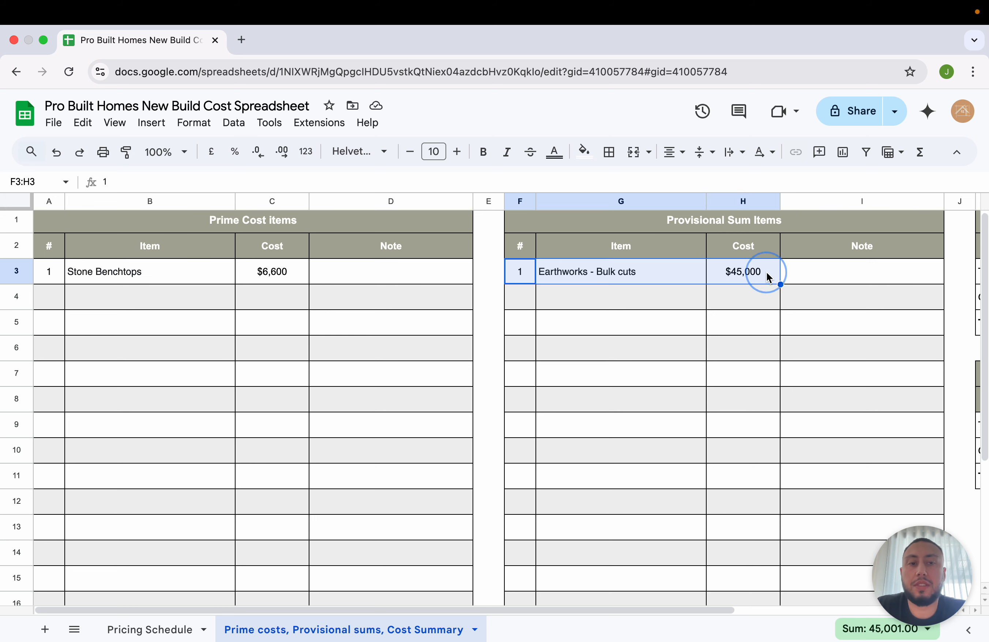
pyautogui.click(741, 322)
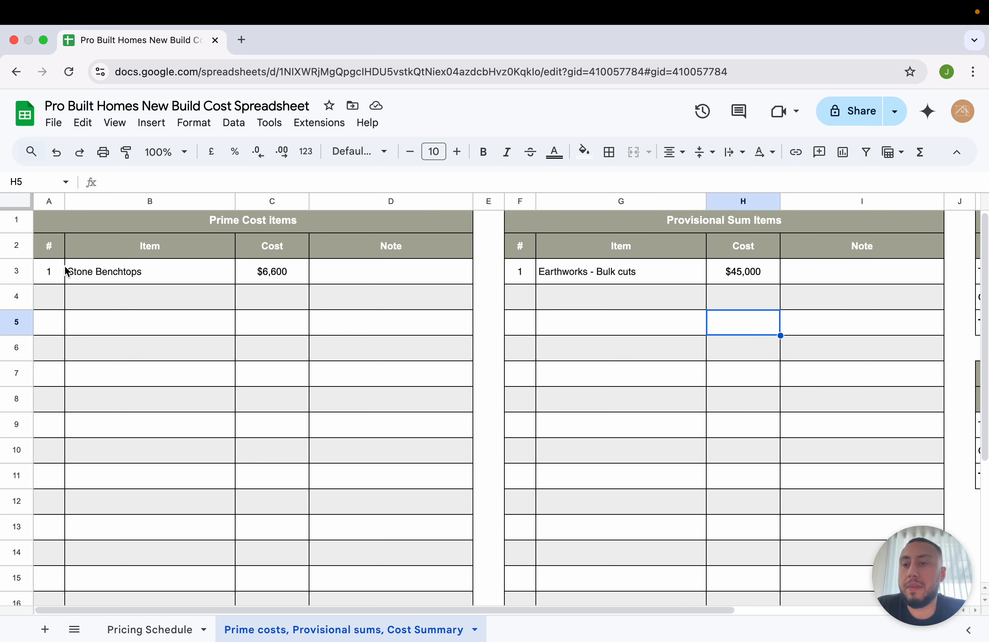
pyautogui.moveTo(52, 276)
pyautogui.mouseDown()
pyautogui.moveTo(276, 271)
pyautogui.moveTo(33, 273)
pyautogui.mouseUp()
pyautogui.click(274, 322)
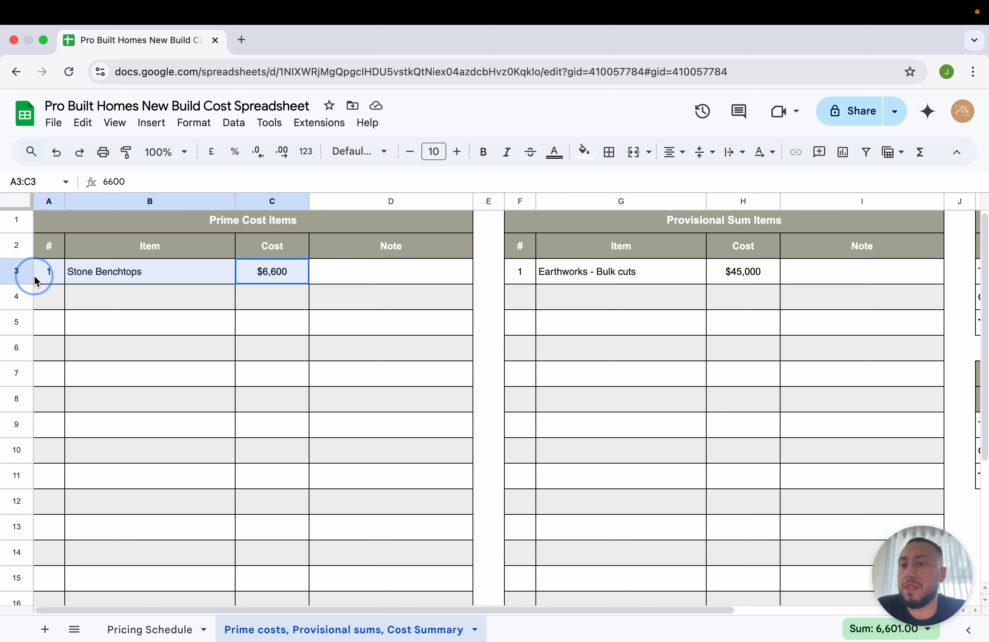
pyautogui.click(283, 333)
pyautogui.click(287, 278)
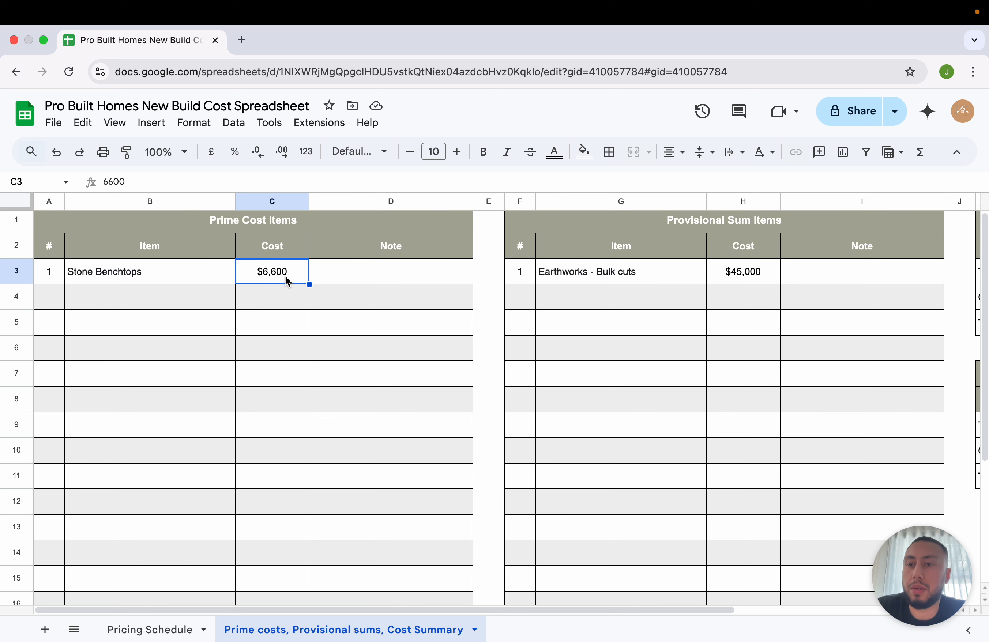
pyautogui.click(366, 355)
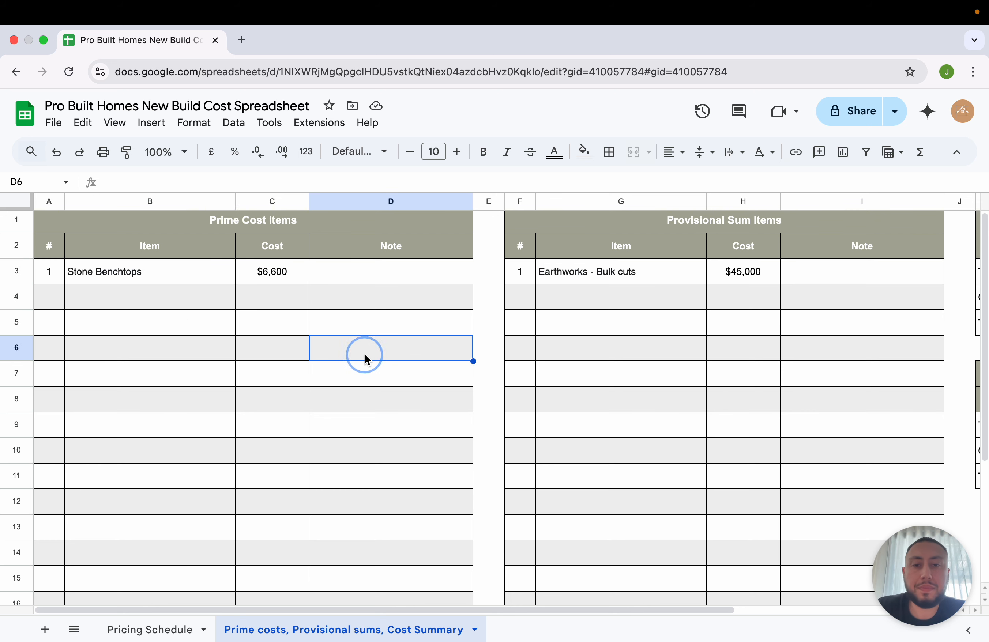
# Step: Review the total project costs including GST in the Expected Cost Summary and Actual Cost Summary tables of the summary sheet
pyautogui.click(148, 630)
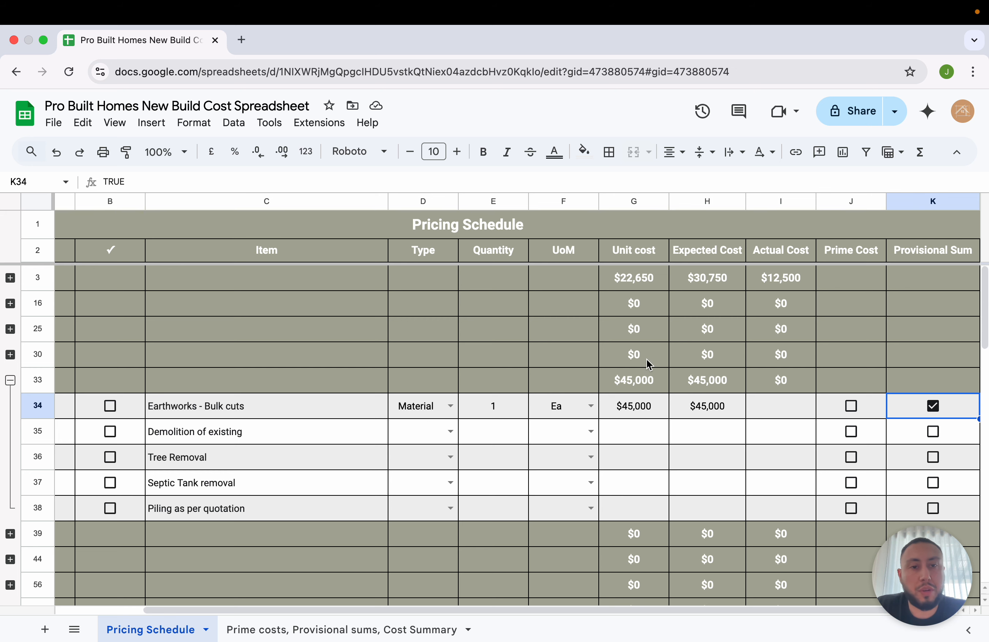
pyautogui.click(305, 630)
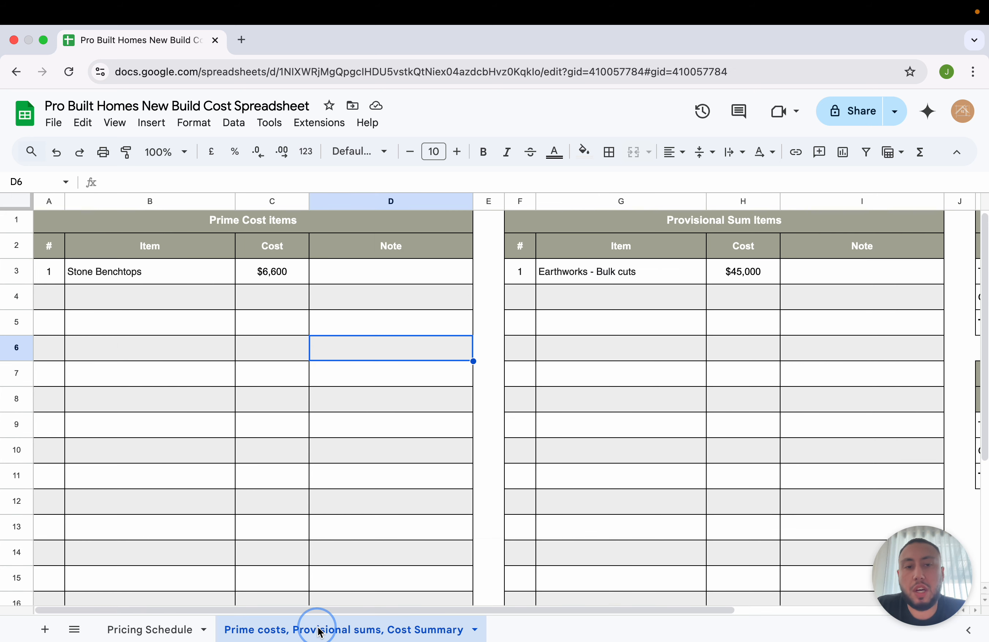
pyautogui.hscroll(5, 551, 467)
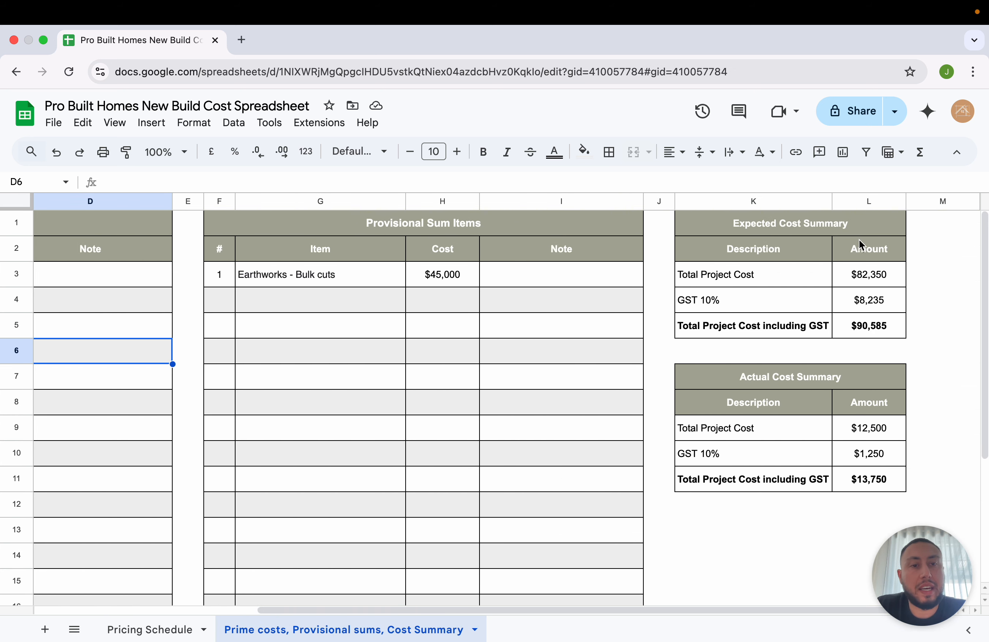
pyautogui.click(880, 334)
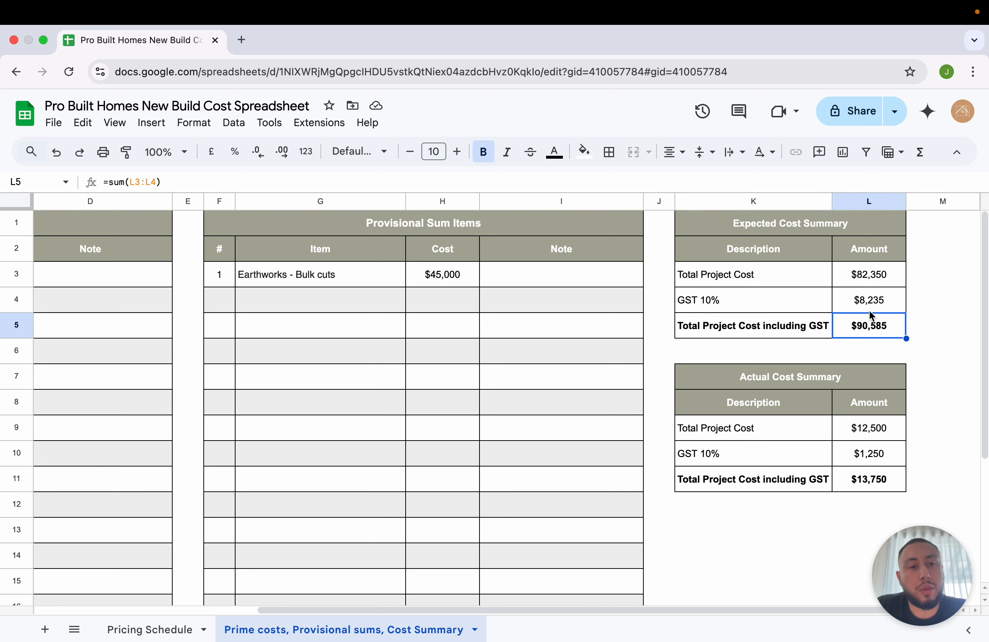
pyautogui.click(859, 480)
pyautogui.click(875, 332)
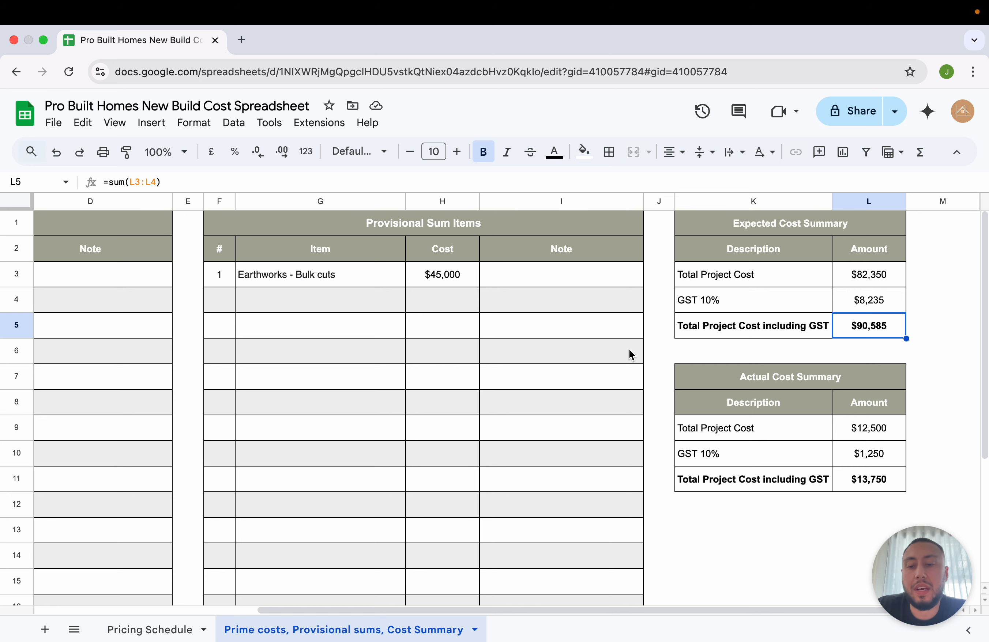
# Step: Return to the Pricing Schedule sheet and collapse the Site Preparation section
pyautogui.click(166, 625)
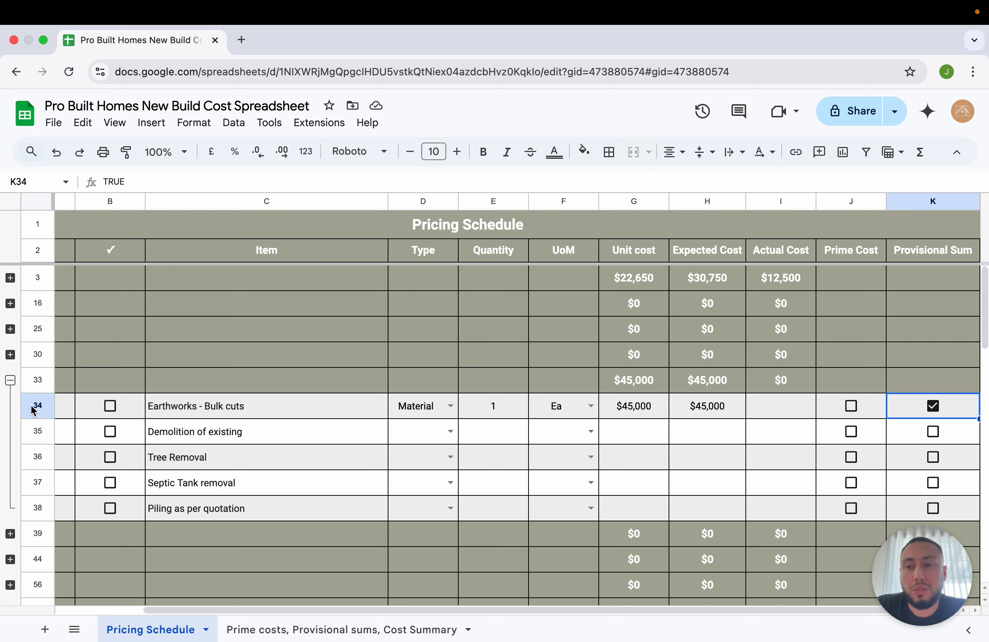
pyautogui.click(10, 381)
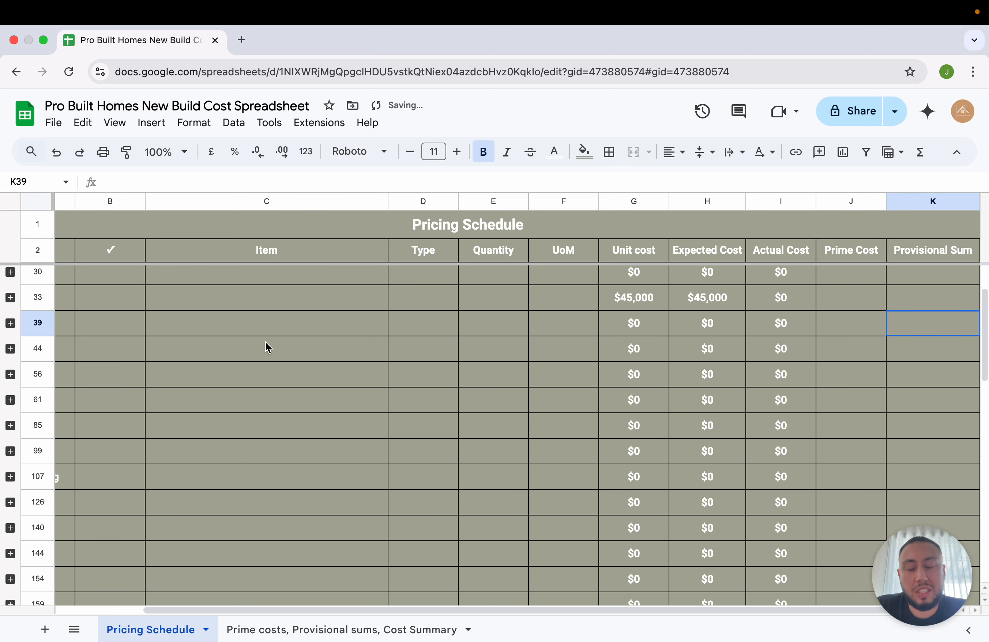
pyautogui.hscroll(-5, 268, 348)
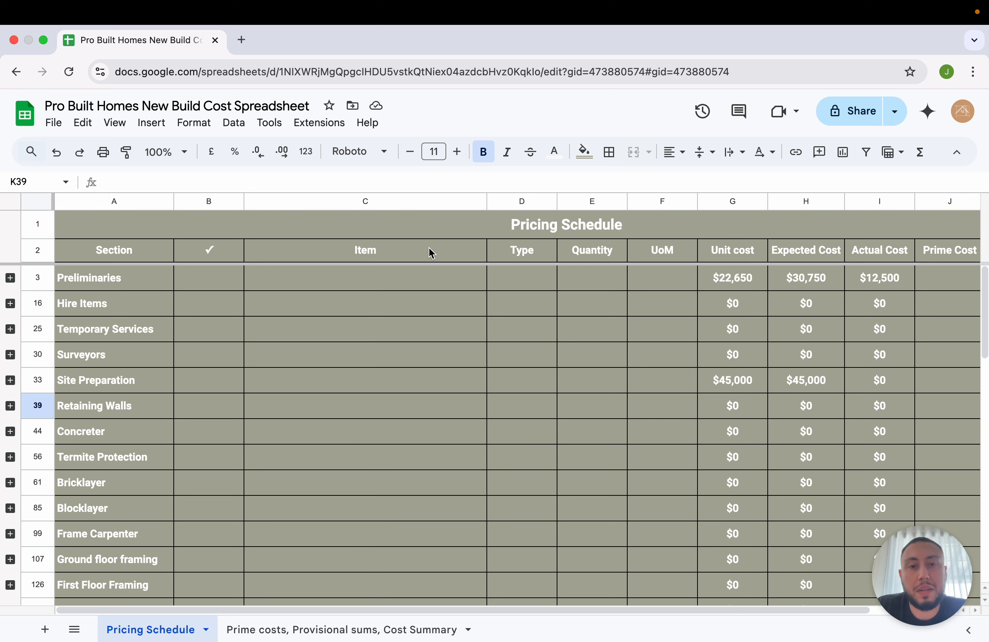
pyautogui.scroll(-5, 223, 366)
pyautogui.scroll(-8, 223, 366)
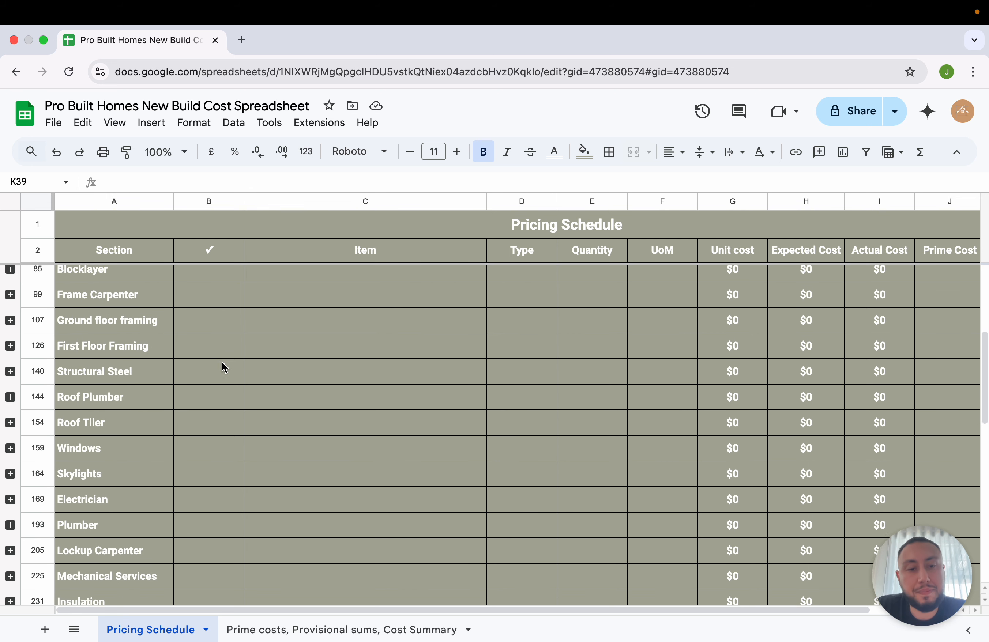
pyautogui.scroll(-1, 222, 421)
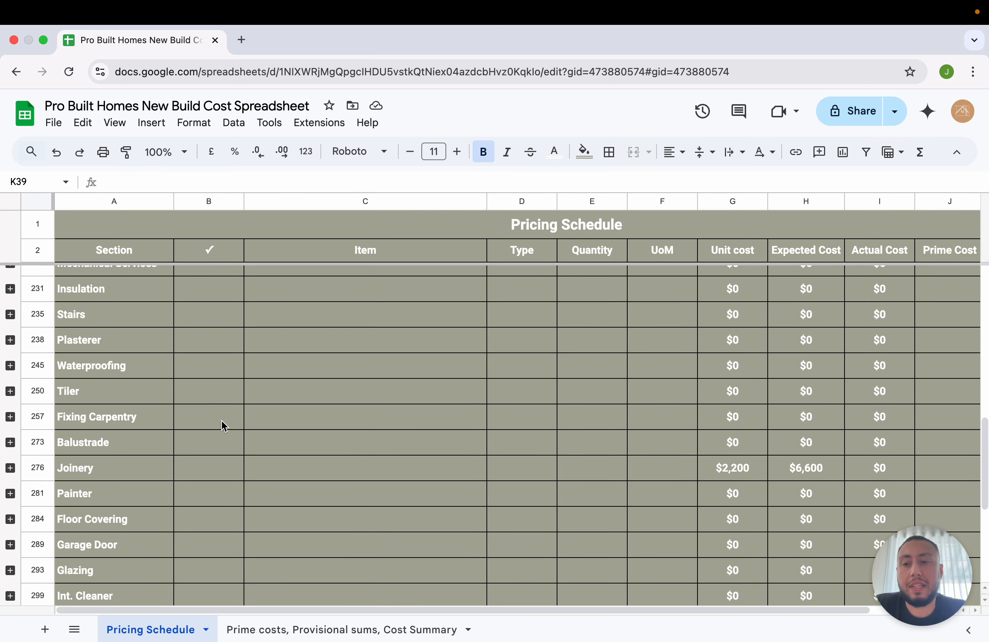
pyautogui.scroll(20, 221, 421)
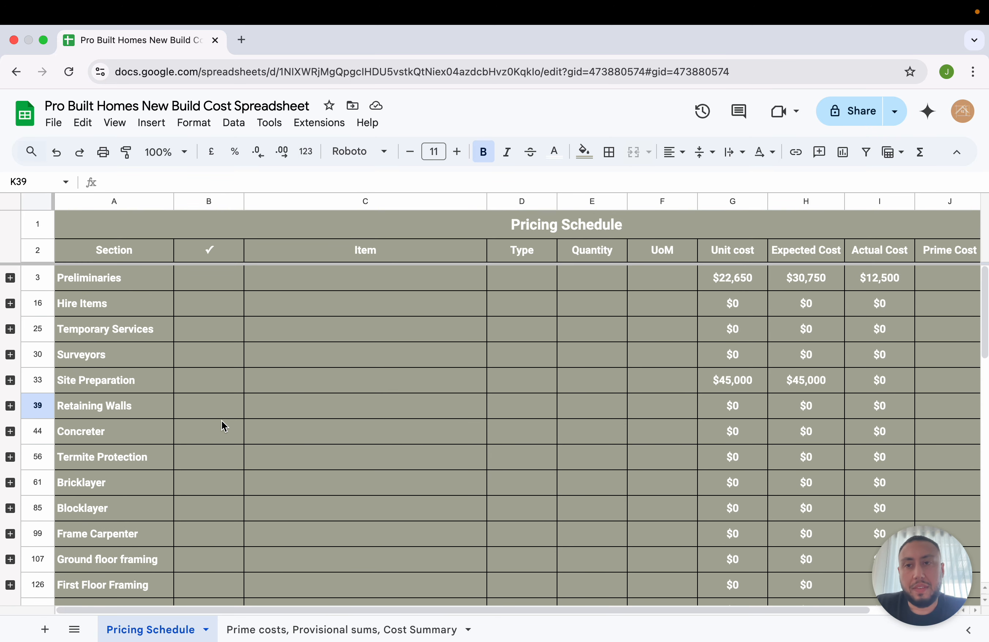
pyautogui.moveTo(749, 5)
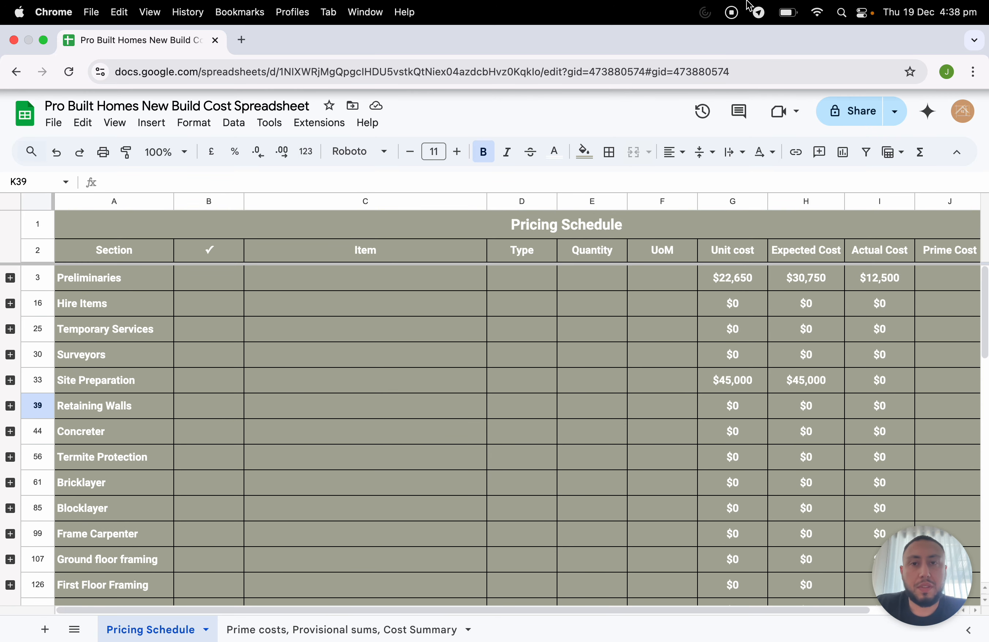